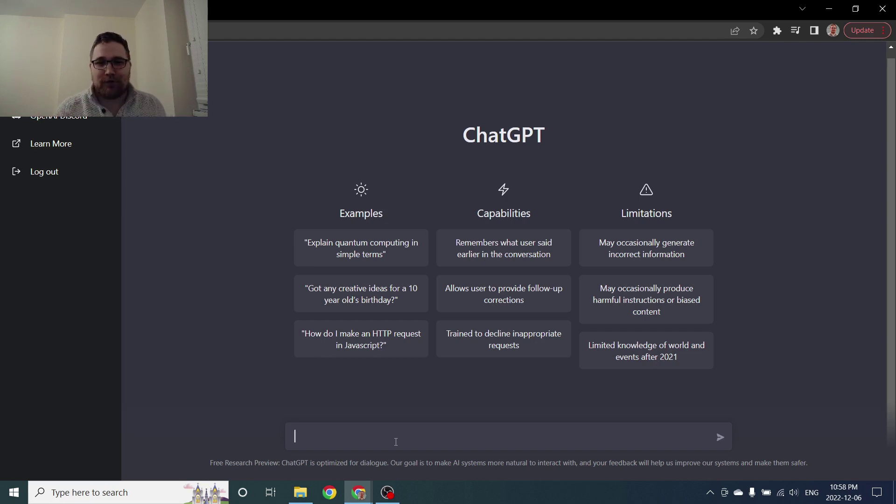
# Step: Ask ChatGPT 'what is temperature'
pyautogui.write('what is t')
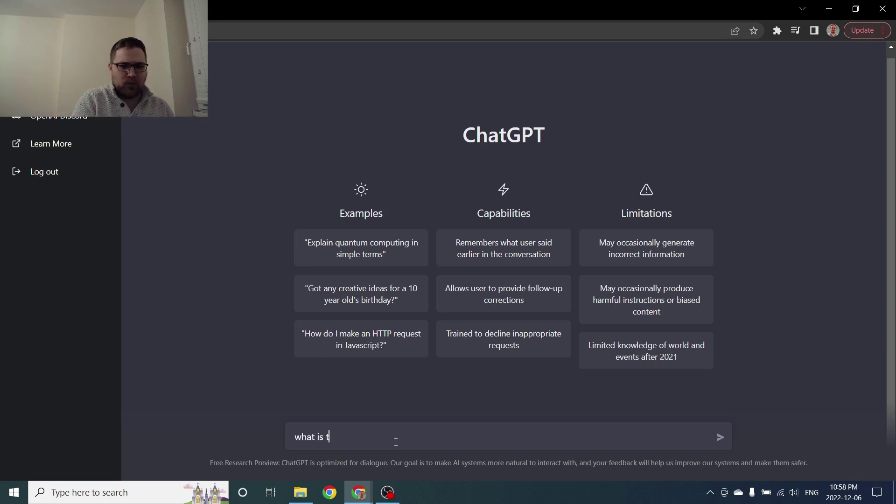
pyautogui.write('emperature')
pyautogui.press('Return')
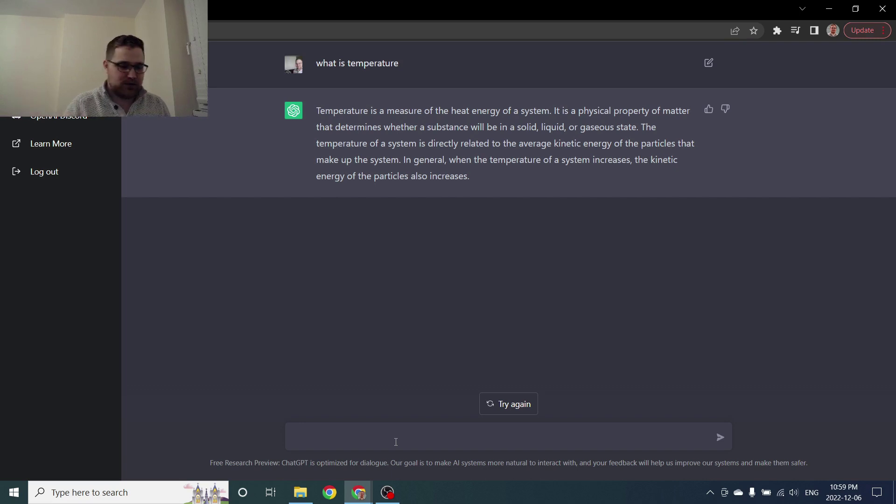
# Step: Ask 'using equations what is entropy' and read the S = k * ln(W) answer
pyautogui.write('using e')
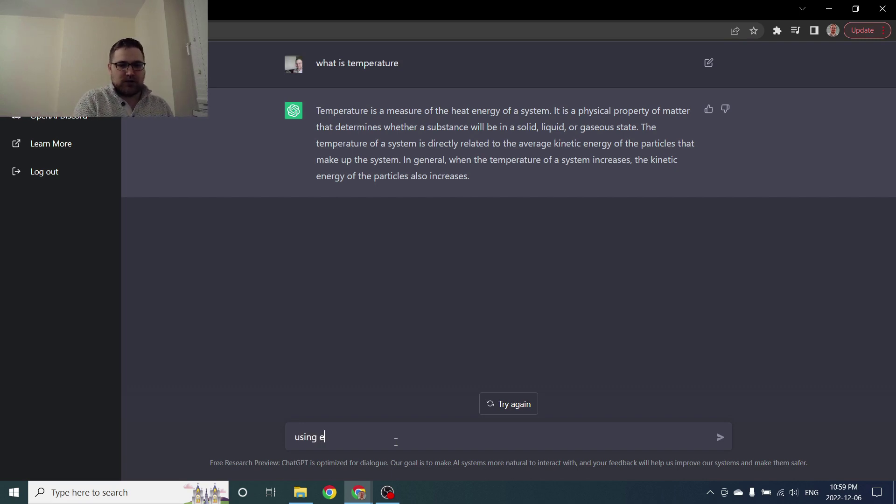
pyautogui.write('quations what')
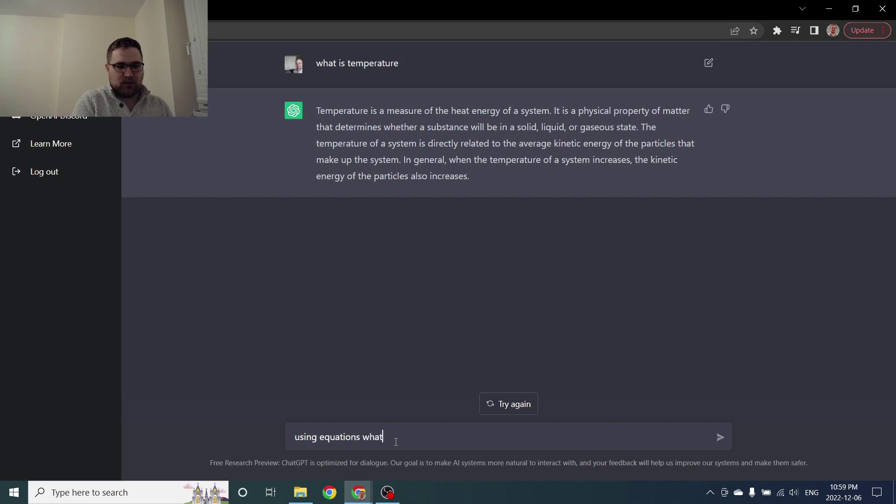
pyautogui.write(' is entropy')
pyautogui.press('Return')
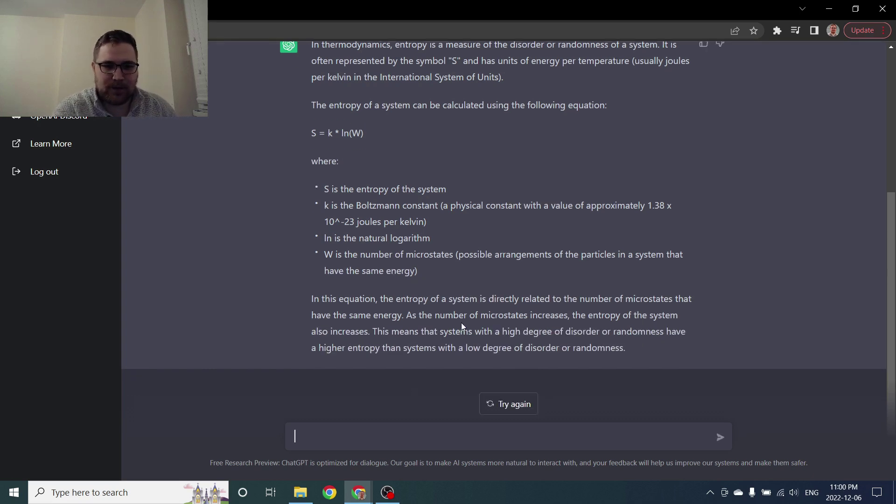
pyautogui.scroll(1, 461, 323)
pyautogui.scroll(-1, 462, 323)
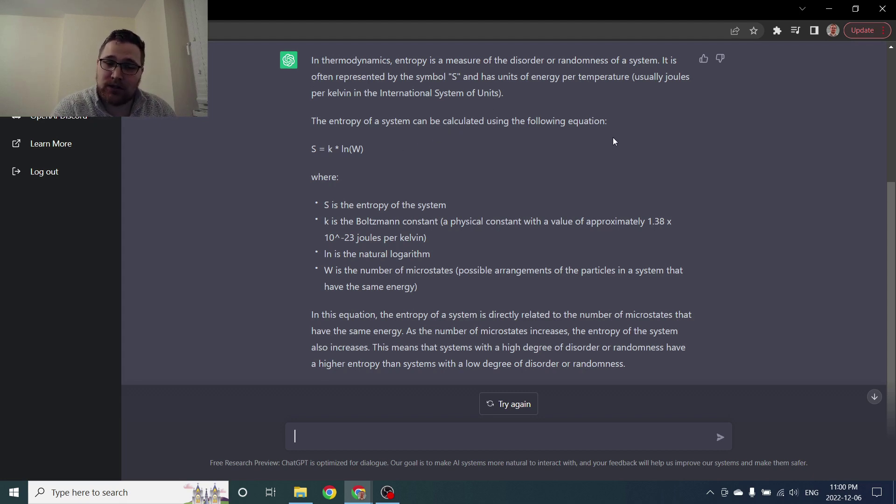
pyautogui.scroll(-1, 462, 167)
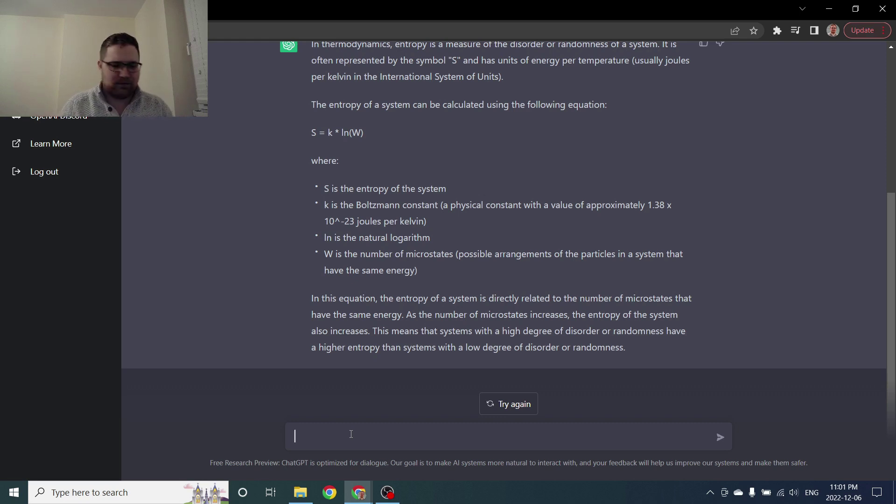
# Step: Send 'Using equations compare the Gibbs entropy to the Boltzmann entropy', which returns an error
pyautogui.write('Usi')
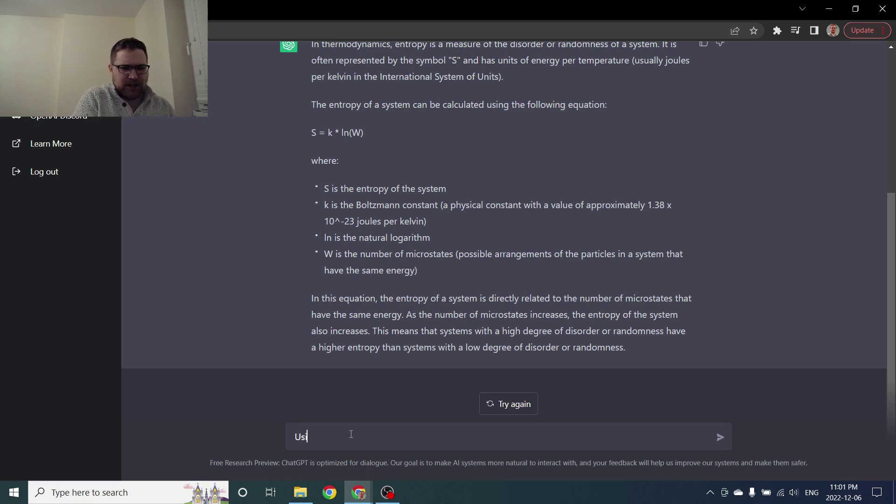
pyautogui.write('ng equations comp')
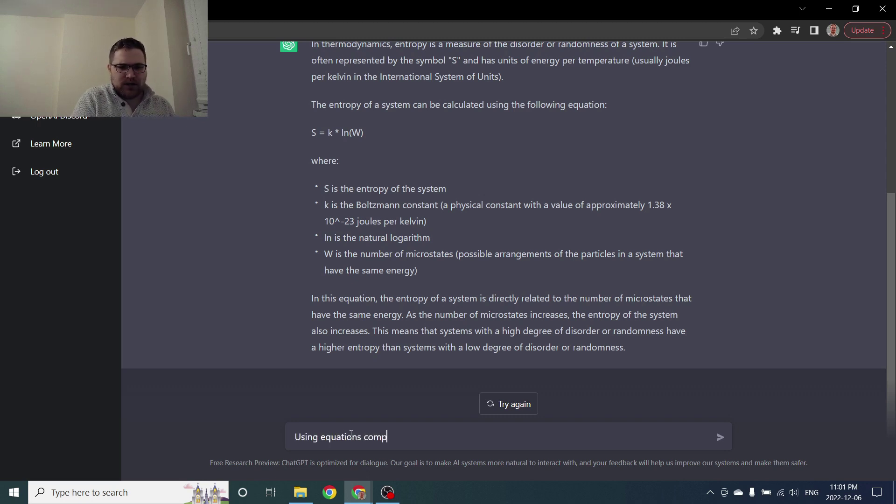
pyautogui.write('are the Gibbs entropy to the Bolt')
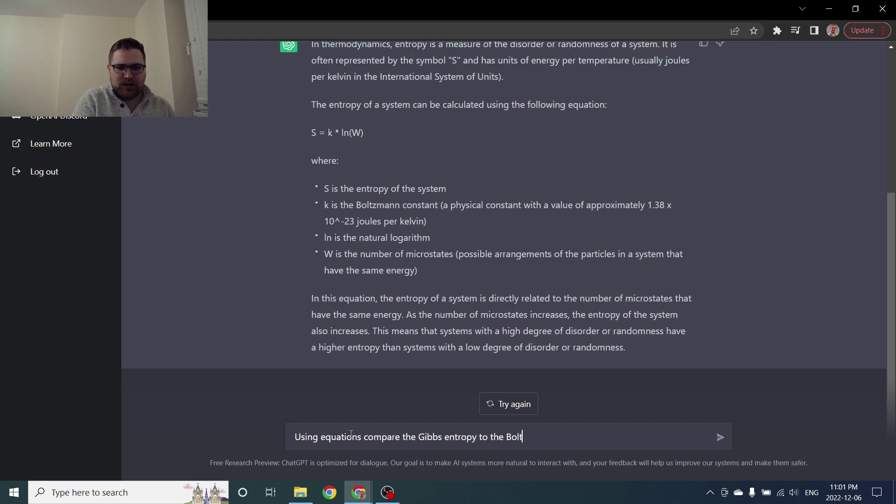
pyautogui.write('zmann entropy')
pyautogui.press('Return')
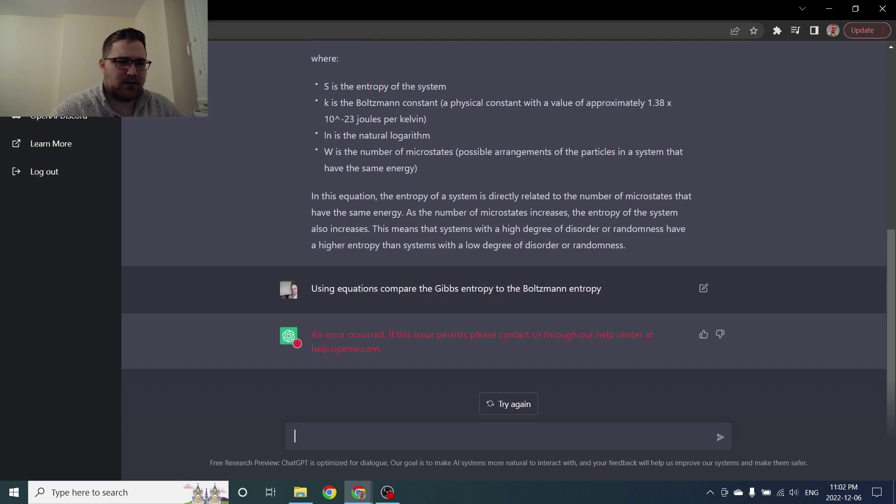
# Step: In a new chat, resend the Gibbs versus Boltzmann entropy question and read the comparison
pyautogui.click(51, 59)
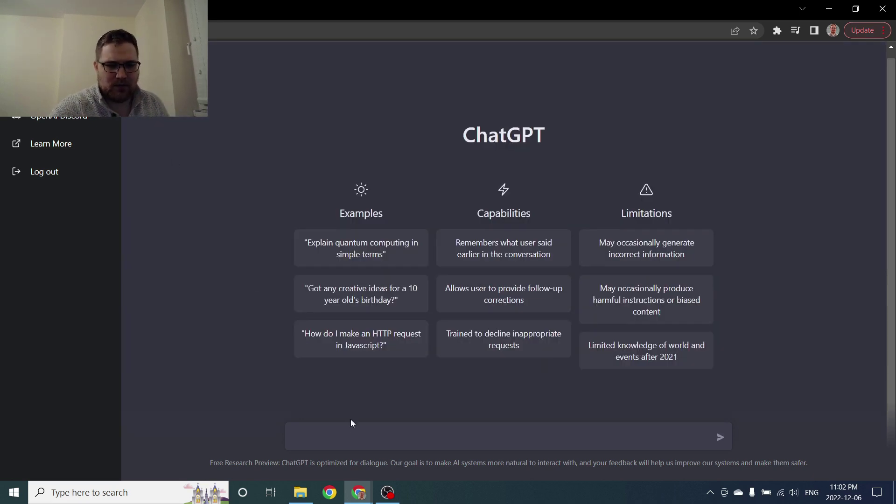
pyautogui.click(345, 436)
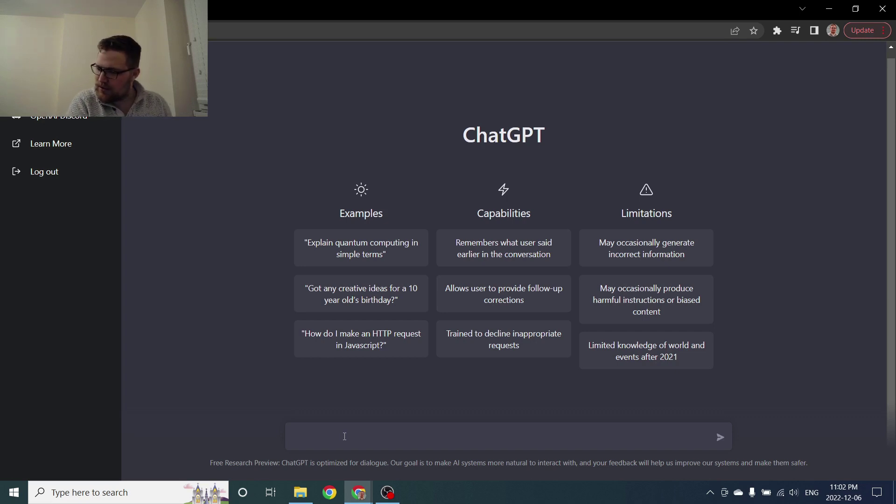
pyautogui.write('Using equ')
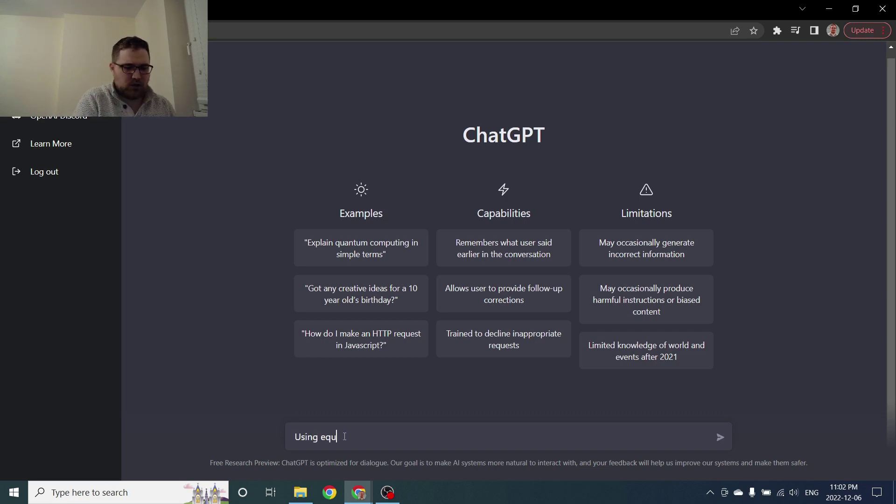
pyautogui.write('ations compar')
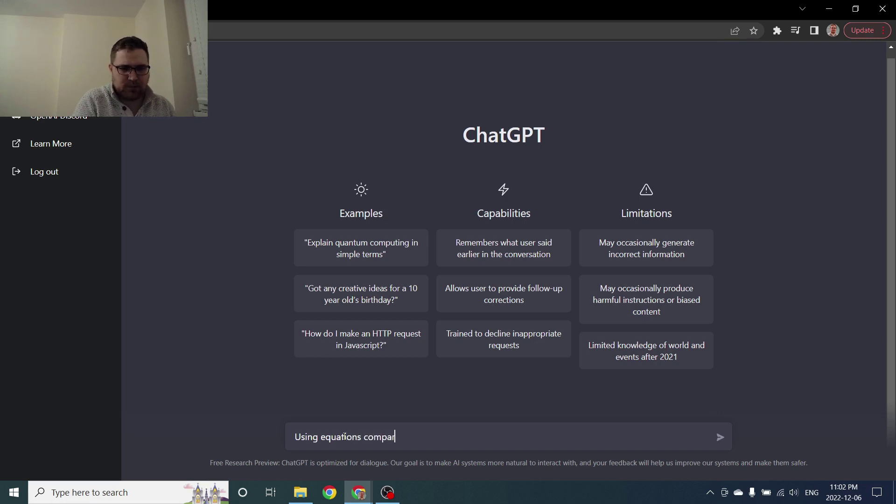
pyautogui.write('e the Gibbs entro')
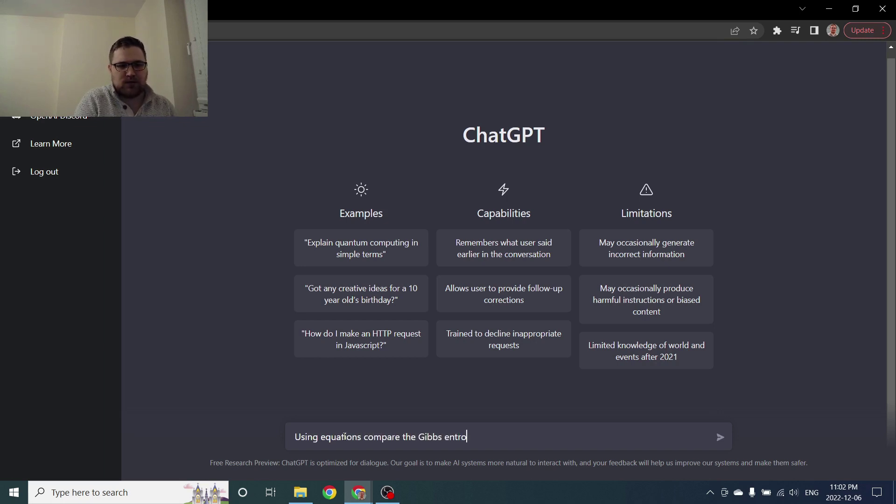
pyautogui.write('py to the Boltzm')
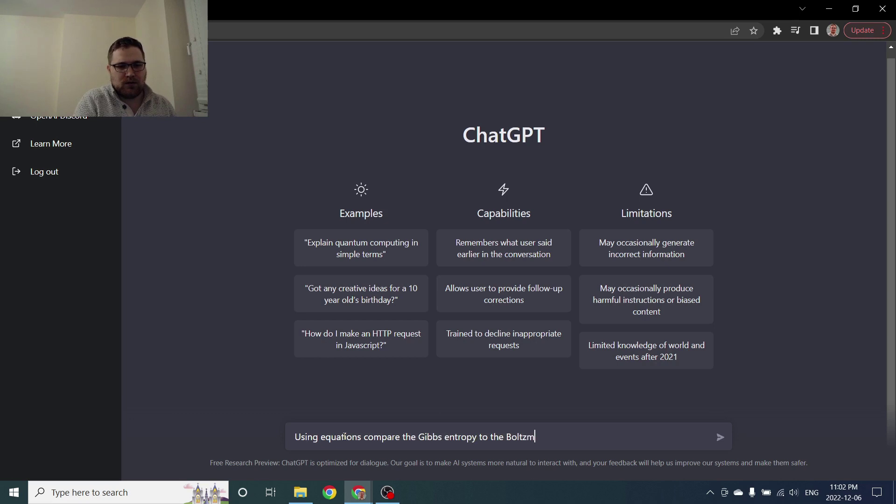
pyautogui.write('ann entropy')
pyautogui.press('Return')
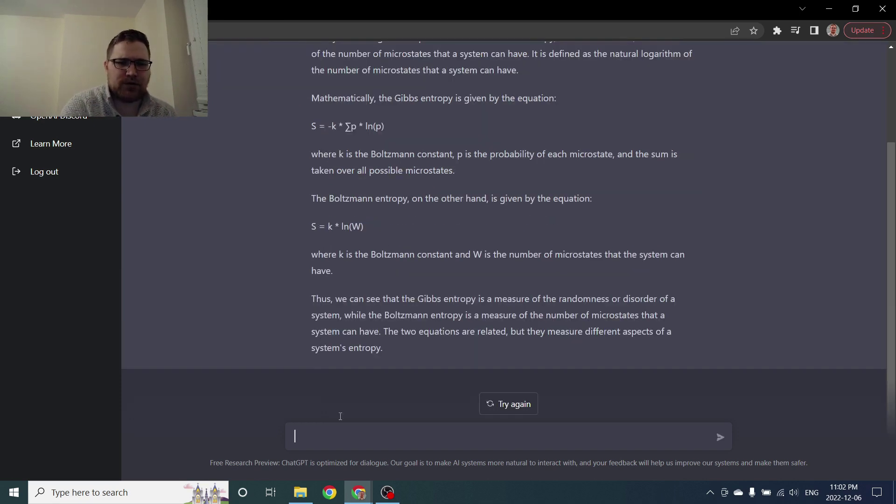
pyautogui.scroll(2, 337, 277)
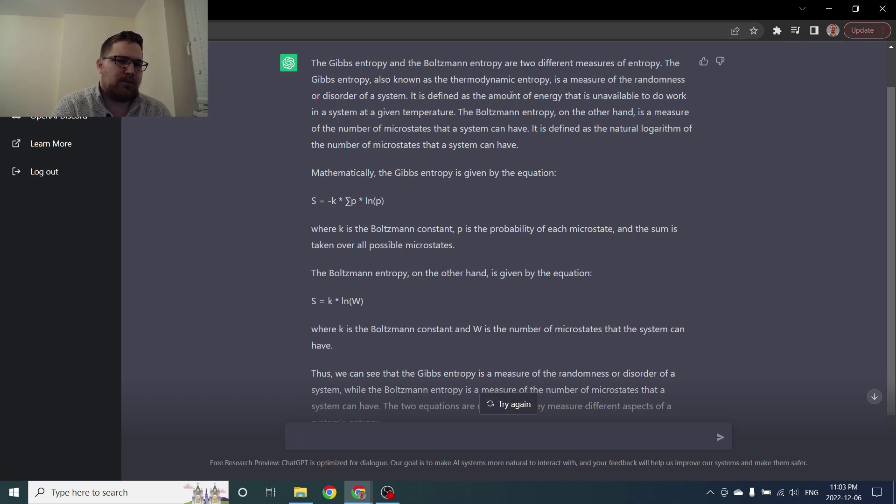
pyautogui.scroll(-1, 535, 114)
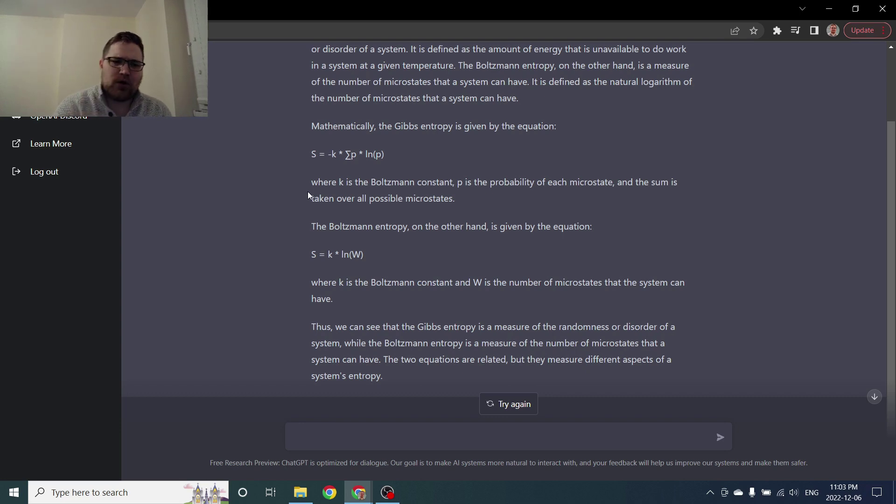
pyautogui.scroll(-1, 392, 272)
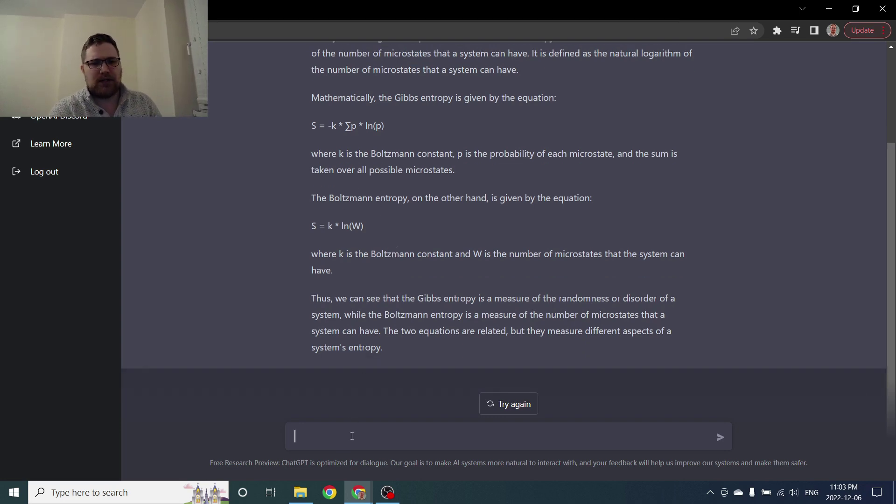
# Step: Ask whether ChatGPT can use LaTeX for equations, resending 'can you use latex' in a new chat
pyautogui.write('c')
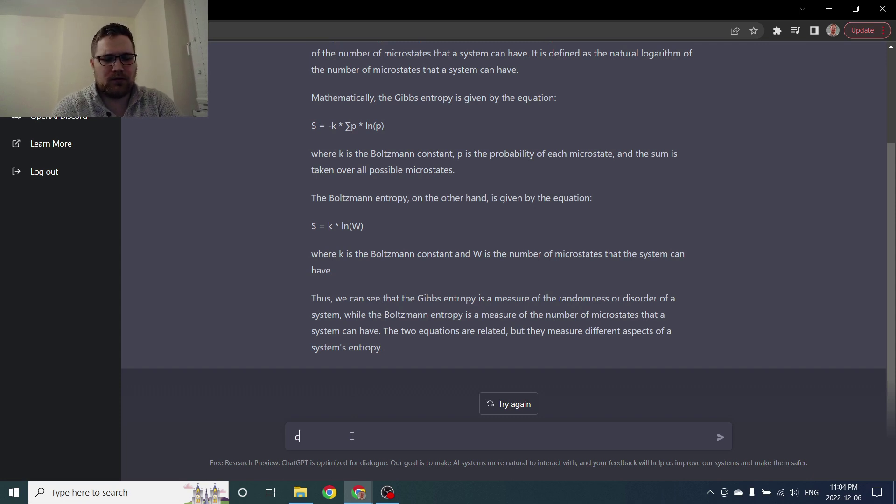
pyautogui.write('an you use latex ')
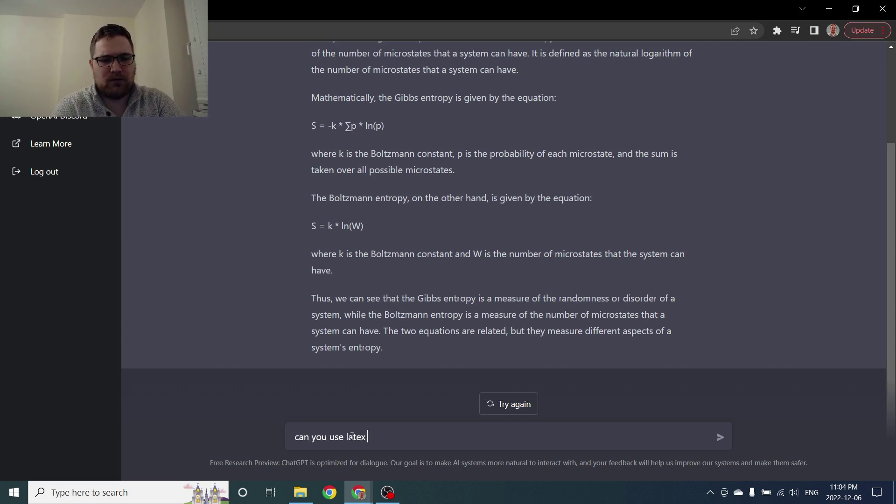
pyautogui.write('for equations')
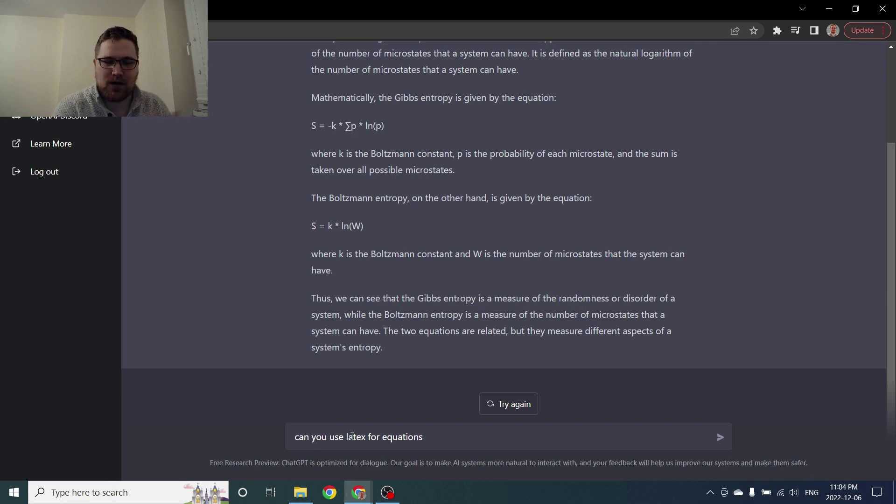
pyautogui.press('Return')
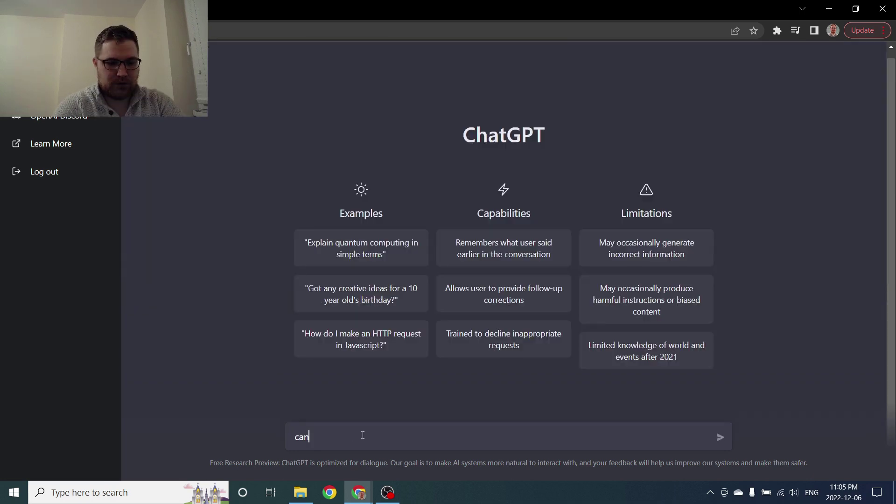
pyautogui.write('you')
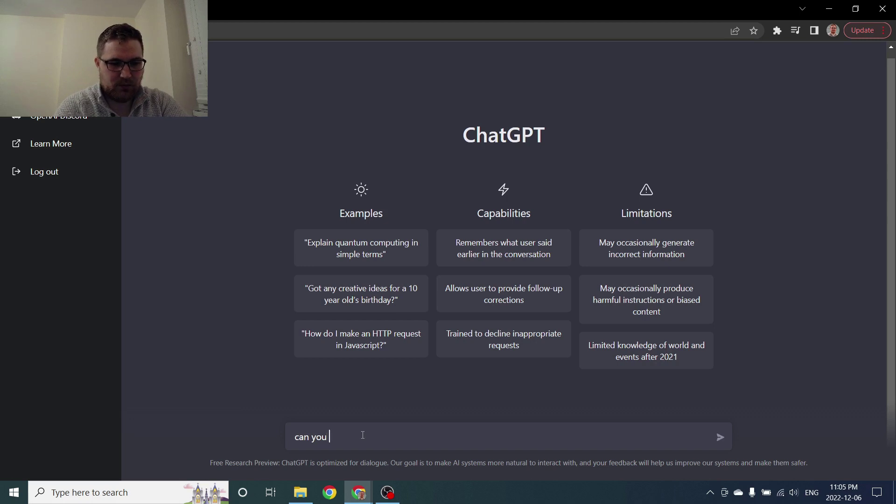
pyautogui.write(' use latex')
pyautogui.press('Return')
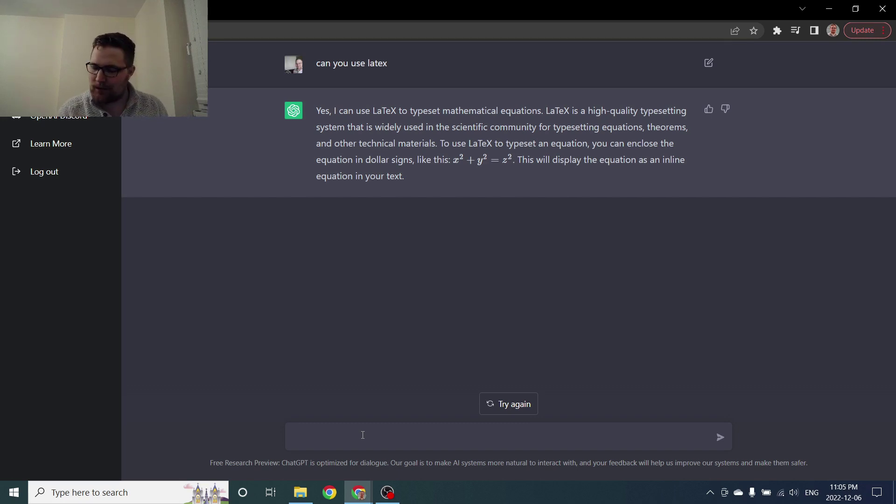
# Step: Ask 'with equations what is statistical mechanics', then draft a reworded 'using equations' version
pyautogui.write('what is')
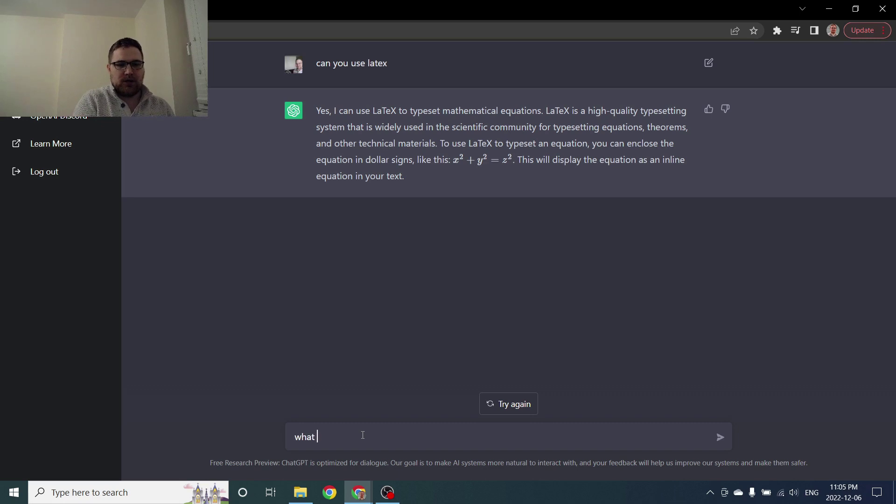
pyautogui.press('BackSpace')
pyautogui.press('BackSpace')
pyautogui.press('BackSpace')
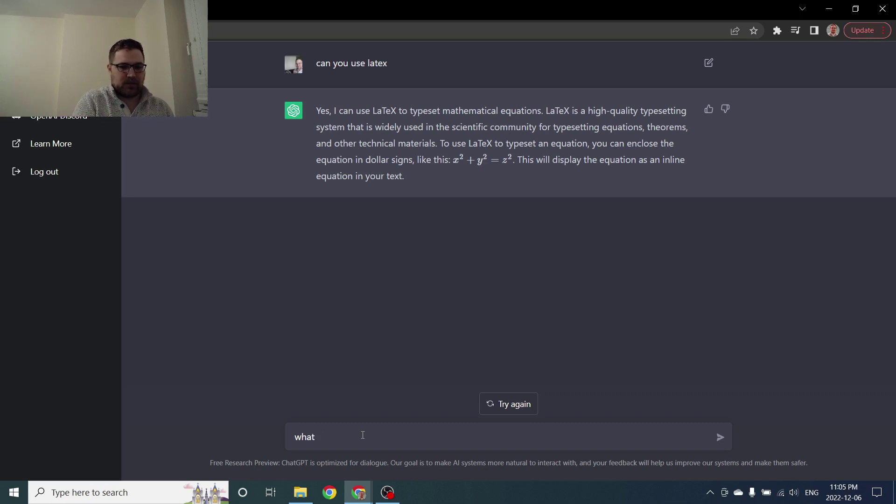
pyautogui.press('BackSpace')
pyautogui.press('BackSpace')
pyautogui.press('BackSpace')
pyautogui.press('BackSpace')
pyautogui.write('with equat')
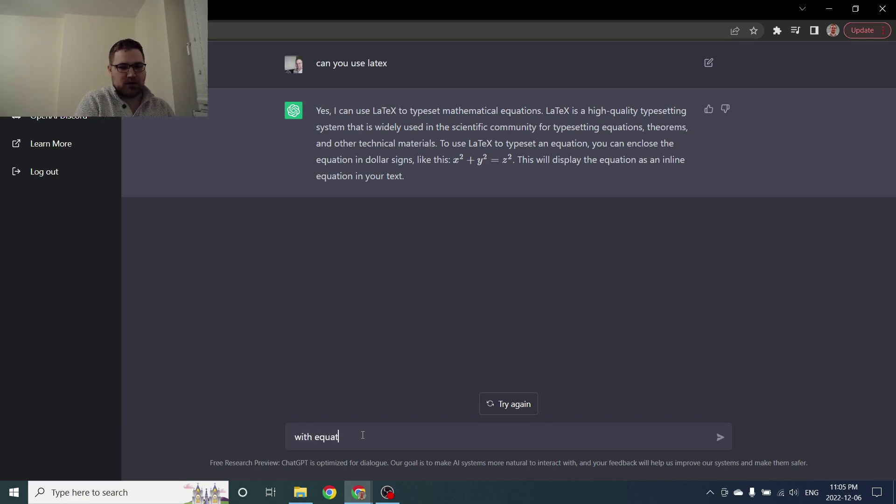
pyautogui.write('ions what is statis')
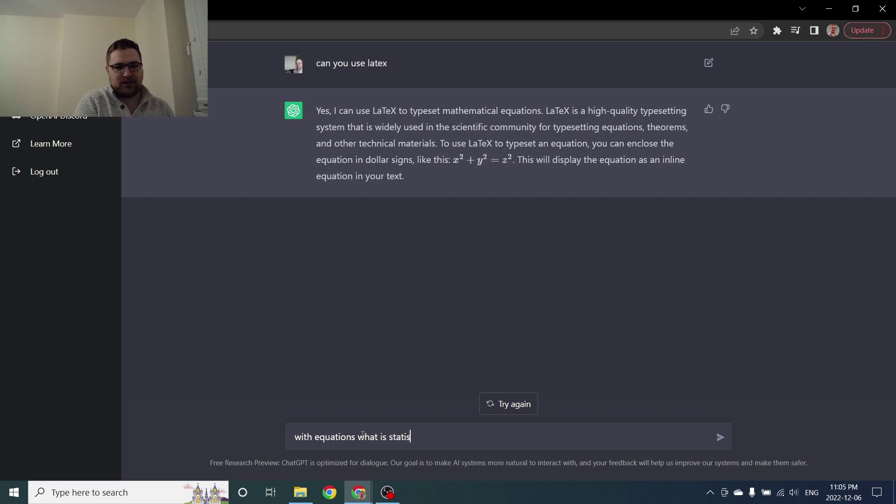
pyautogui.write('tical mechanics')
pyautogui.press('Return')
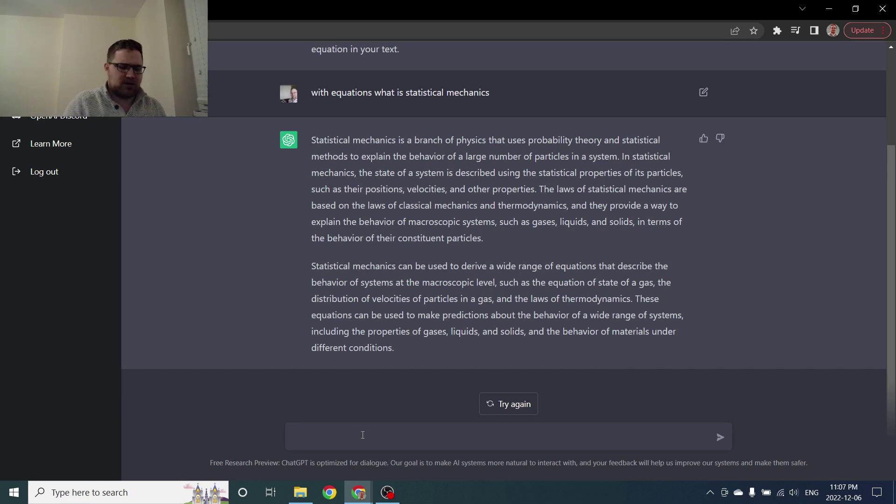
pyautogui.write('using equation')
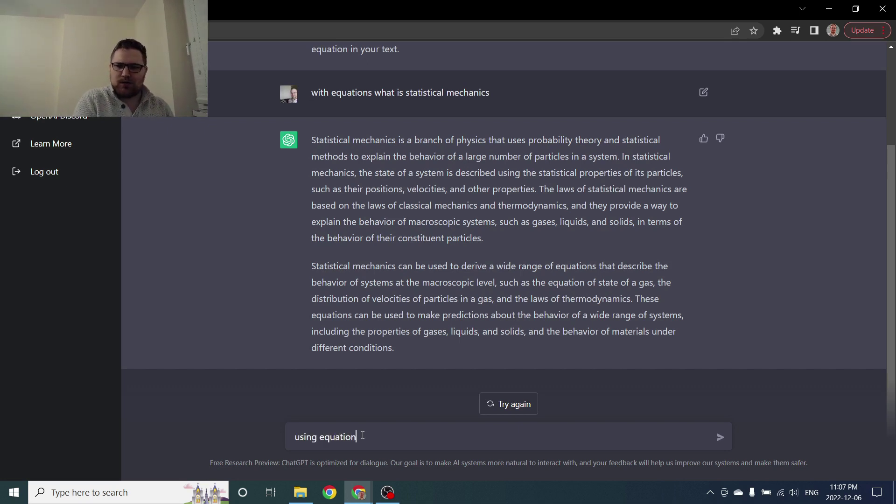
pyautogui.write('s what is st')
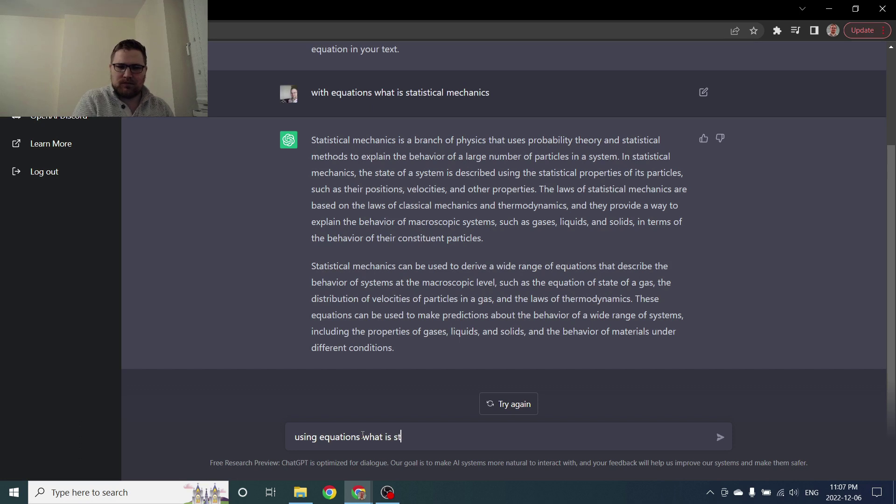
pyautogui.write('atistical mechanic')
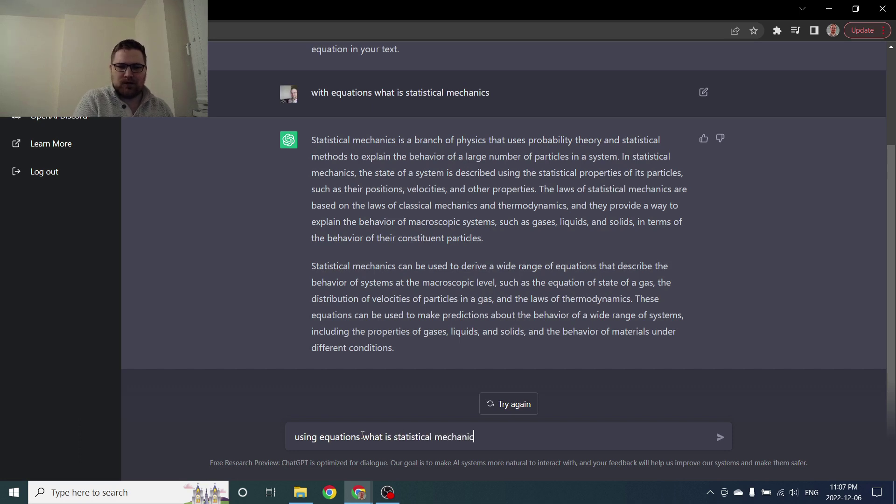
pyautogui.write('s')
# Step: Send the reworded statistical mechanics question and read the Boltzmann distribution and PV = nRT equations
pyautogui.press('Return')
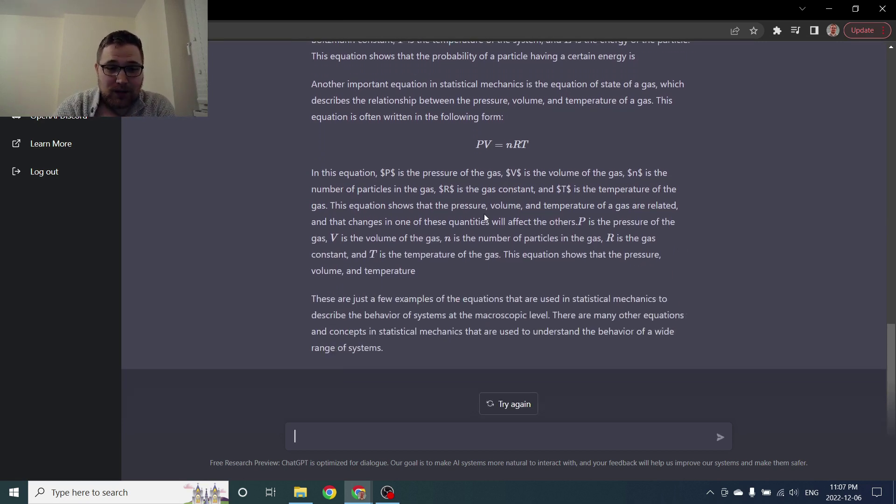
pyautogui.scroll(5, 483, 214)
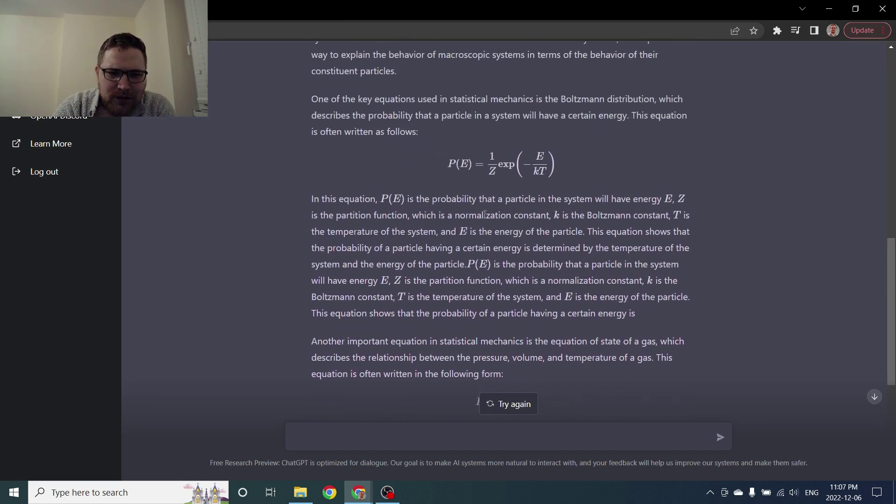
pyautogui.scroll(2, 485, 214)
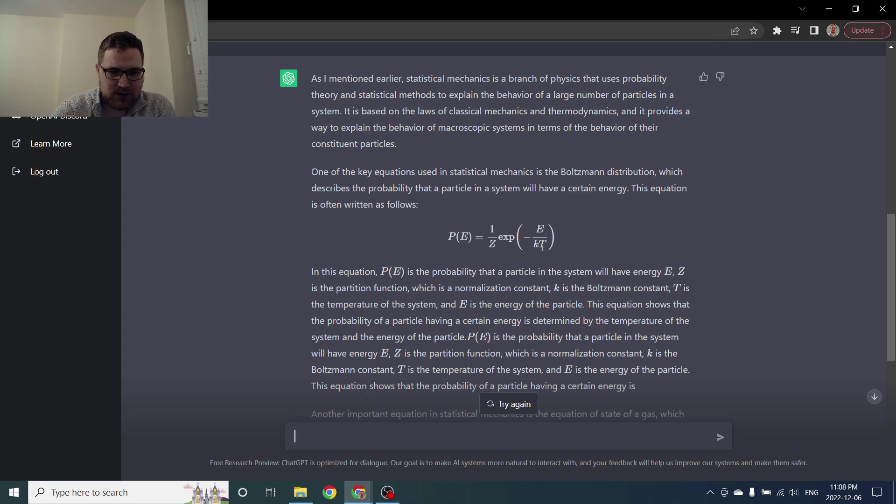
pyautogui.scroll(-1, 542, 247)
pyautogui.scroll(-3, 542, 247)
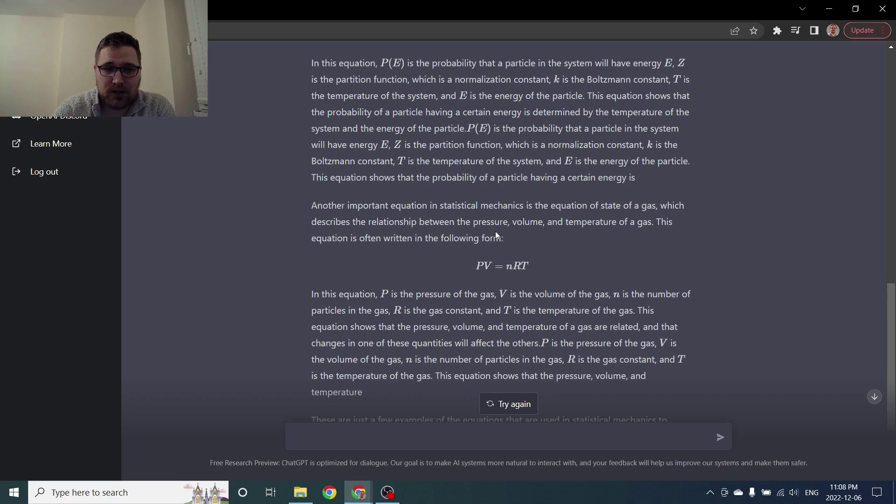
pyautogui.scroll(-2, 483, 235)
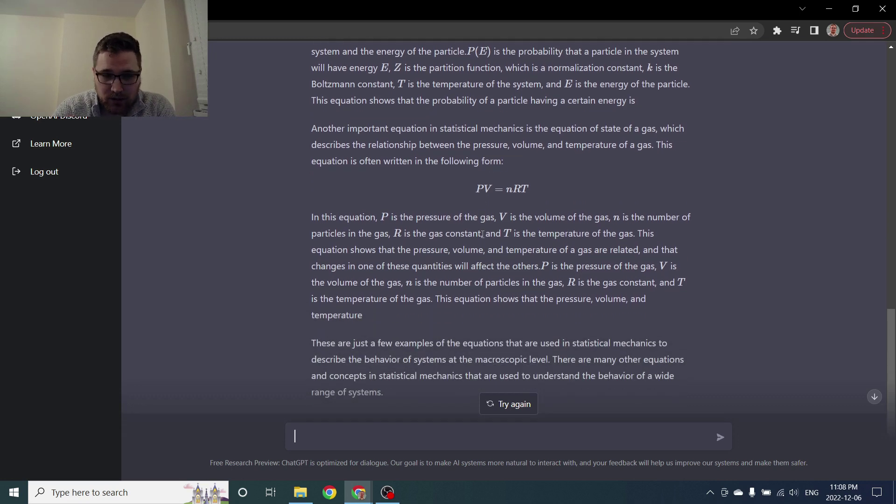
pyautogui.scroll(-1, 483, 235)
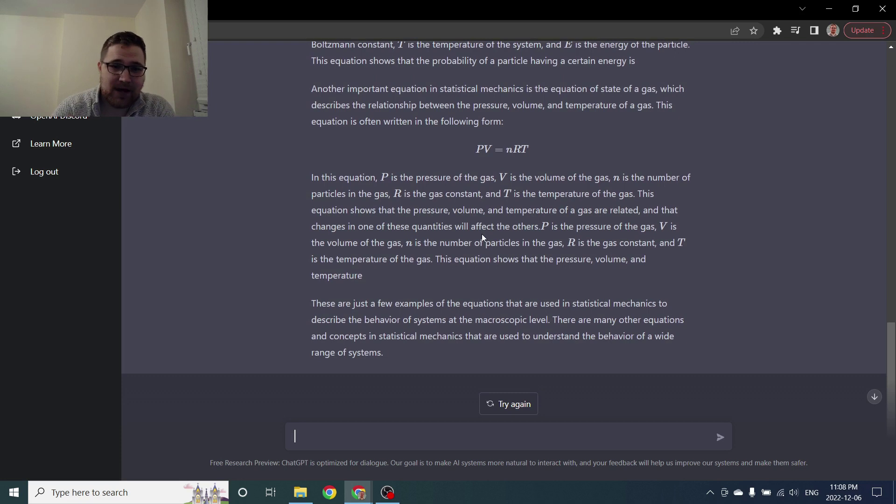
pyautogui.scroll(-1, 482, 234)
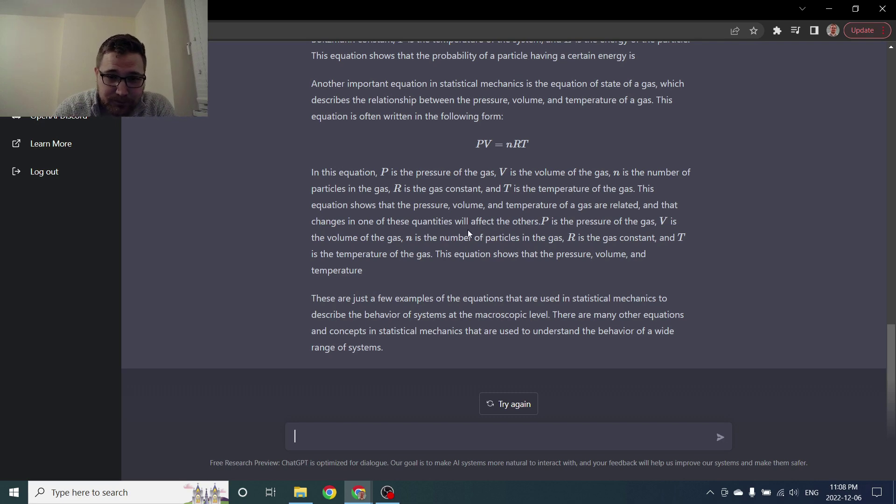
pyautogui.scroll(7, 468, 233)
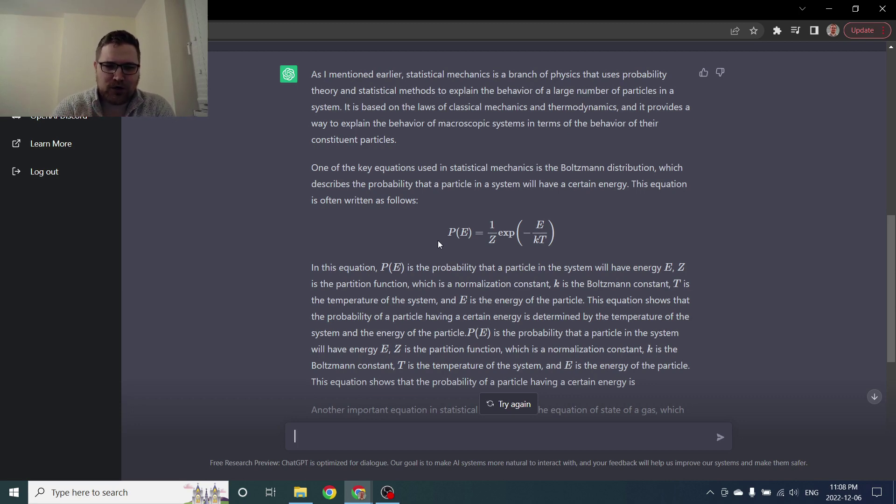
pyautogui.scroll(2, 438, 243)
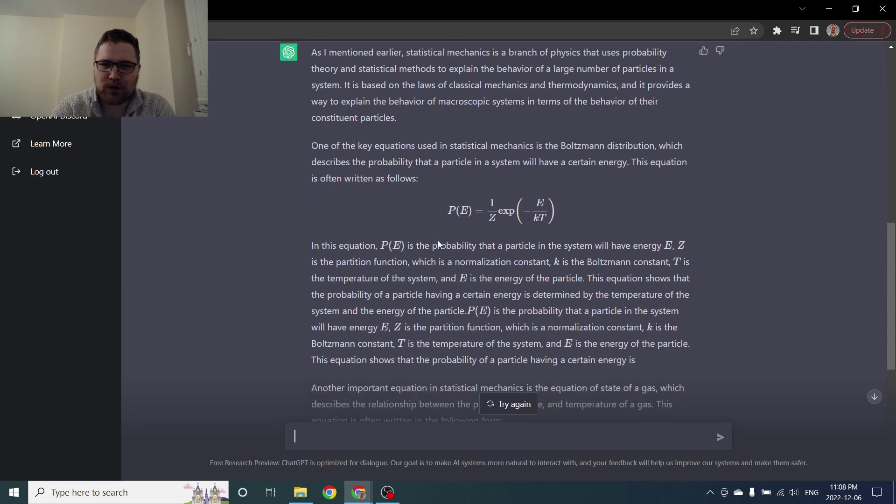
pyautogui.scroll(2, 437, 240)
pyautogui.scroll(-8, 438, 240)
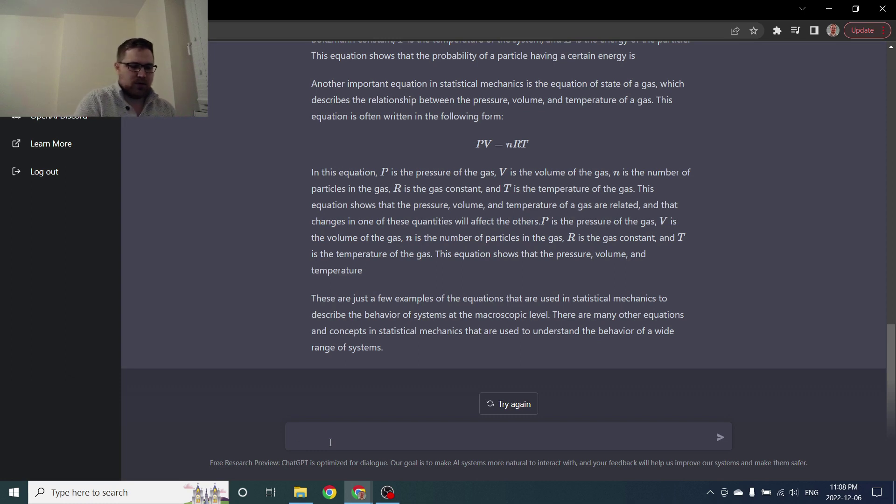
pyautogui.write('using equations ')
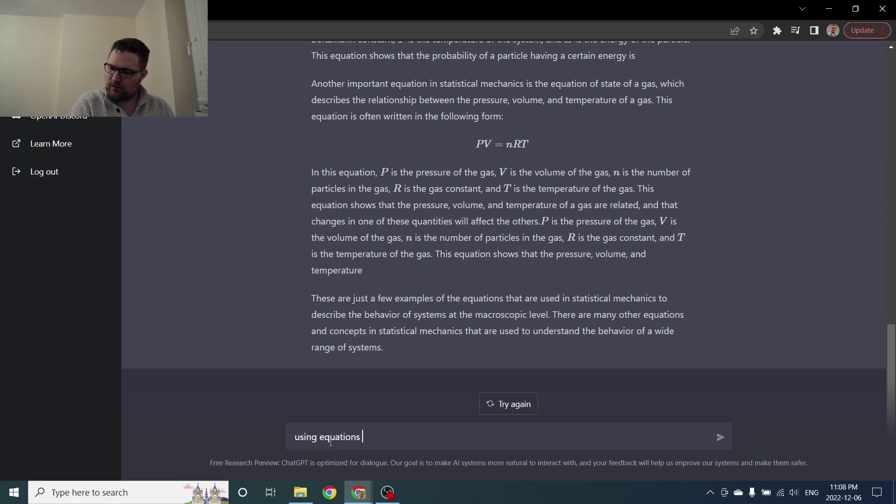
pyautogui.write('explai')
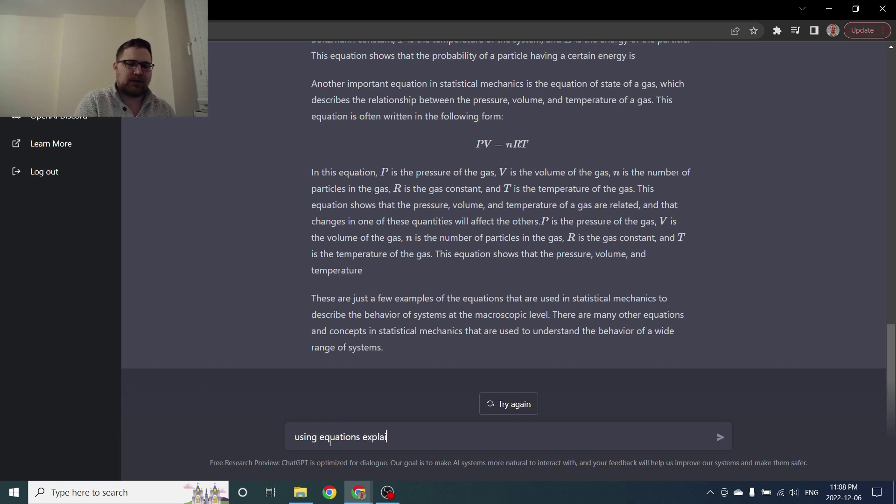
# Step: Ask to explain statistical mechanics with equations using the eigenstate thermalization hypothesis
pyautogui.write('n statistical')
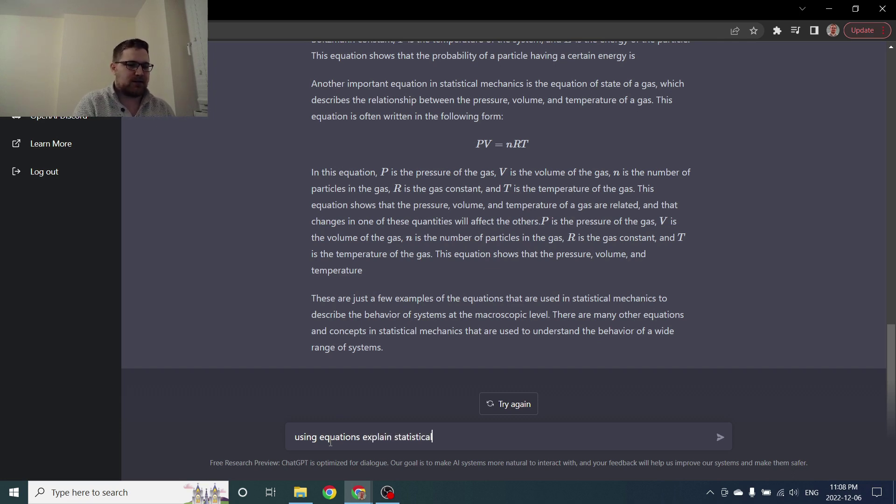
pyautogui.write(' mechanics using t')
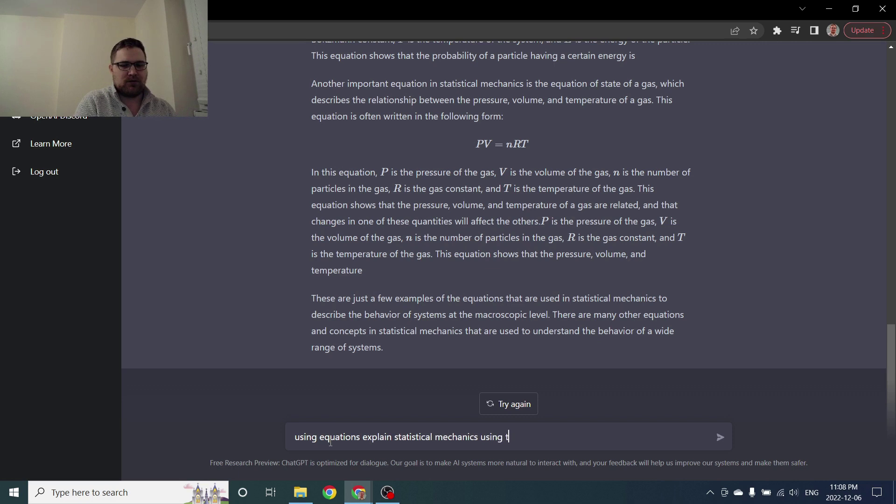
pyautogui.write('he eigenstate thermal')
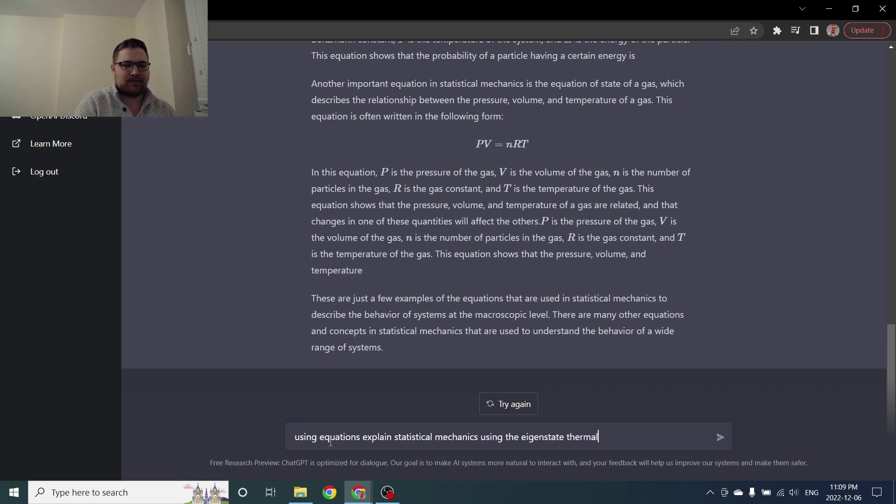
pyautogui.write('ization hypothesis')
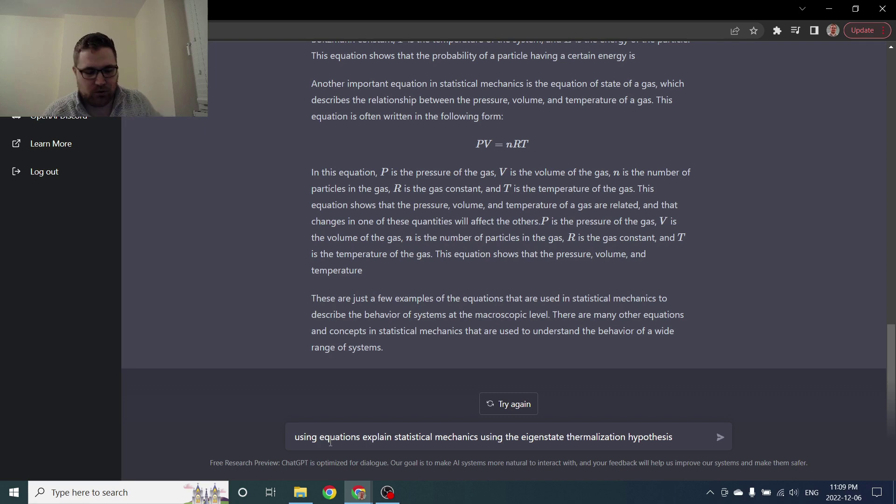
pyautogui.press('Return')
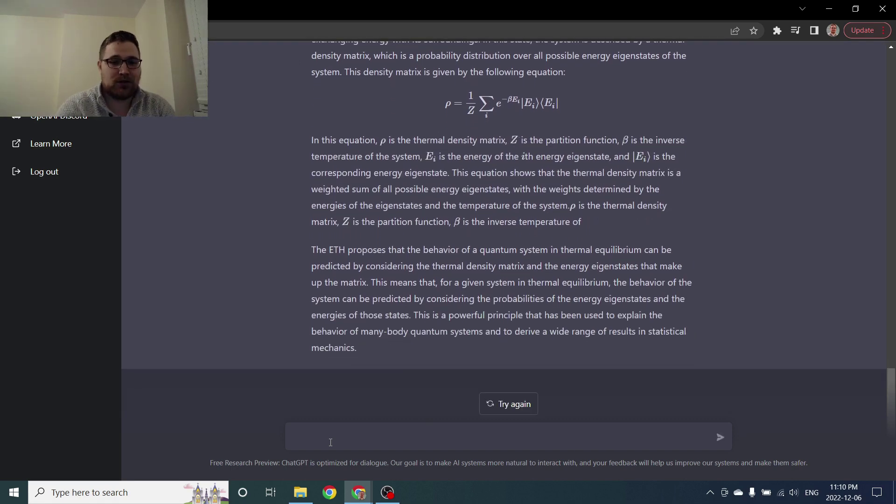
pyautogui.scroll(5, 447, 254)
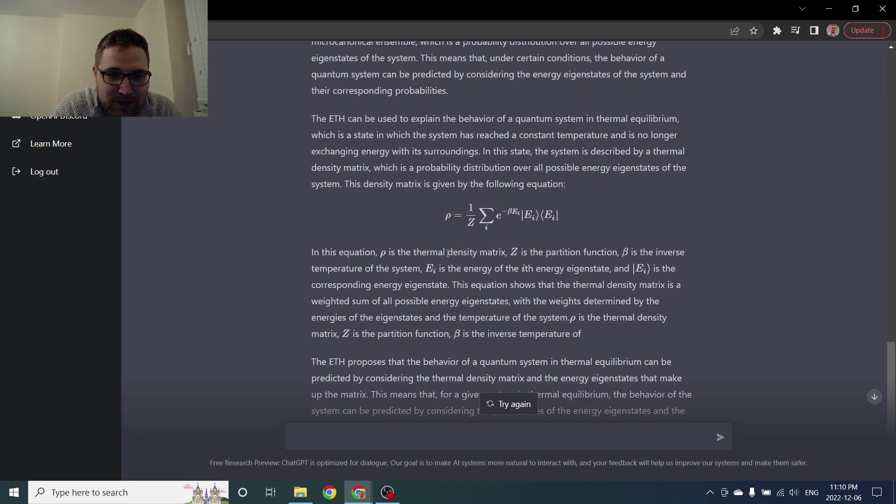
pyautogui.scroll(-1, 447, 253)
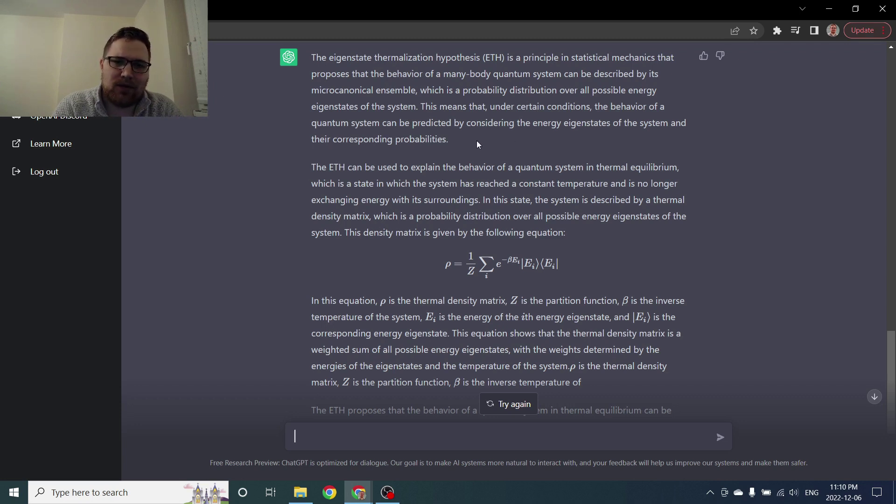
pyautogui.scroll(-3, 477, 141)
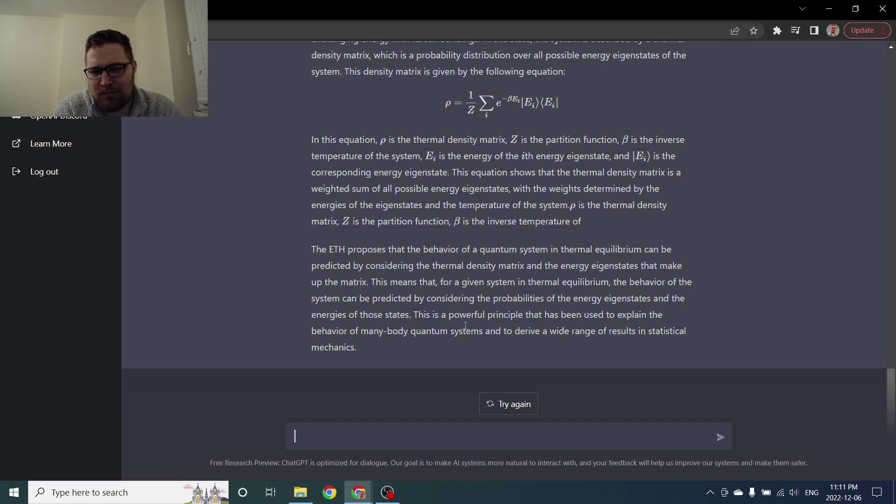
pyautogui.scroll(3, 480, 304)
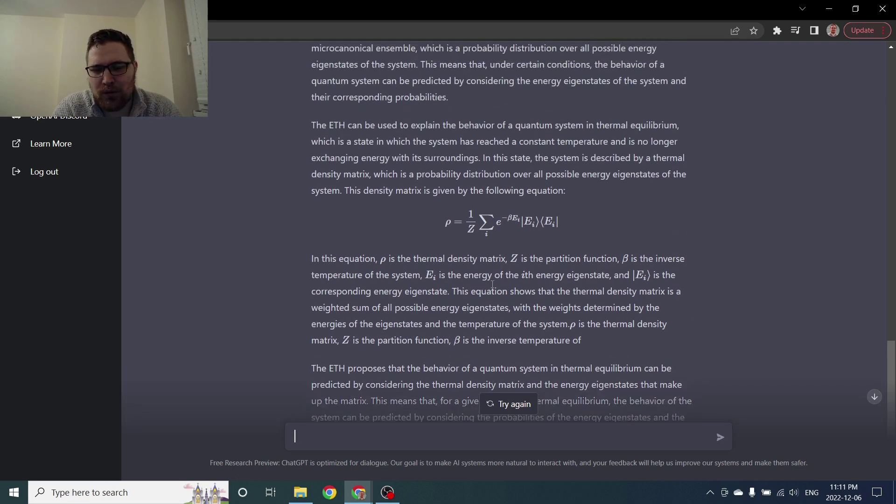
pyautogui.scroll(2, 492, 286)
pyautogui.scroll(-5, 492, 261)
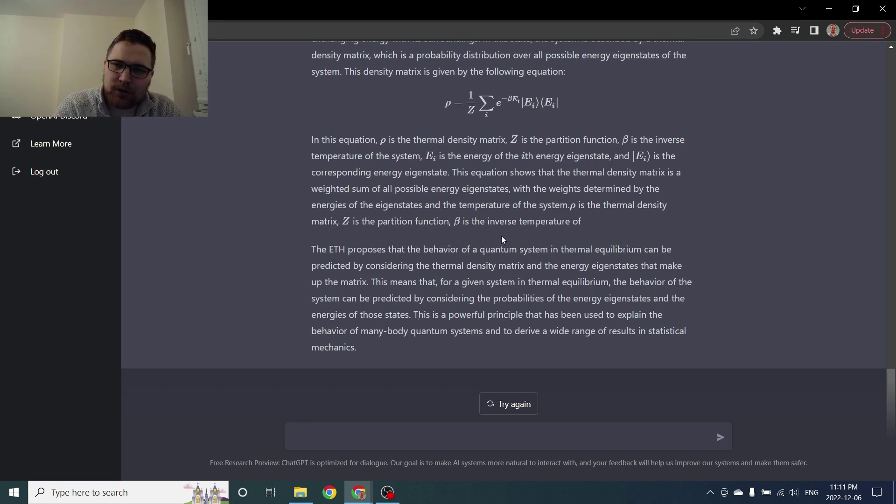
pyautogui.scroll(3, 527, 191)
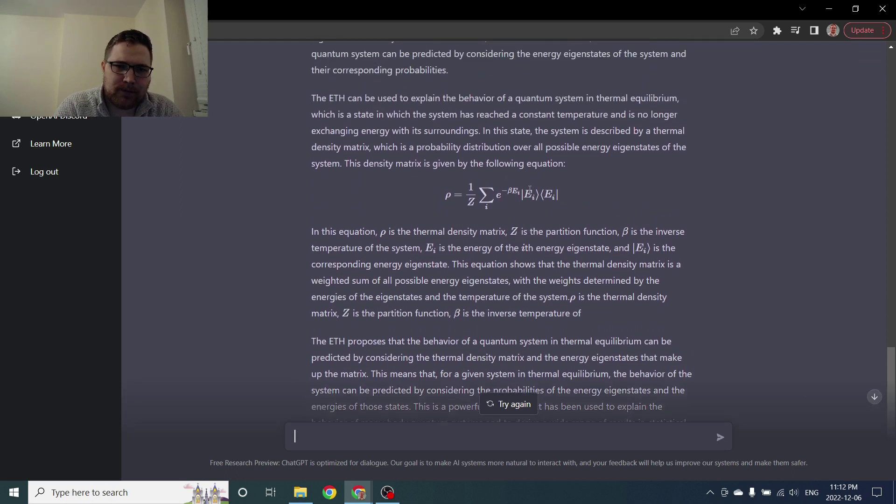
pyautogui.scroll(1, 528, 189)
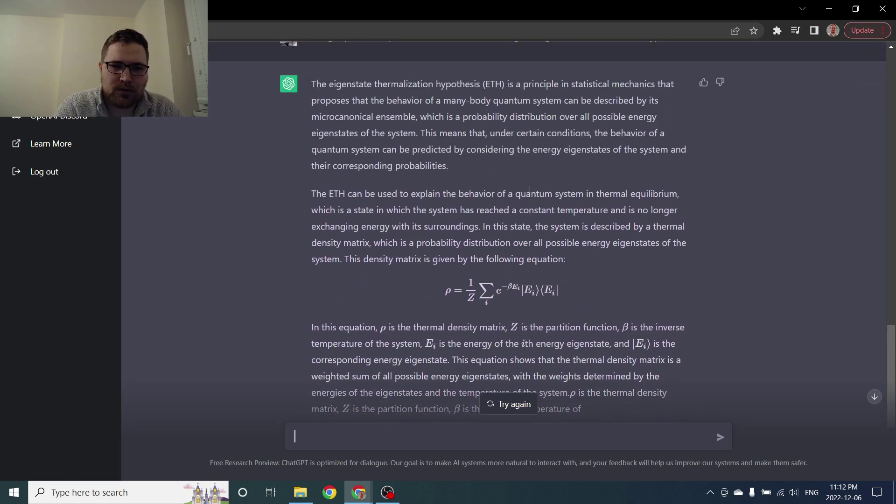
pyautogui.scroll(-1, 530, 189)
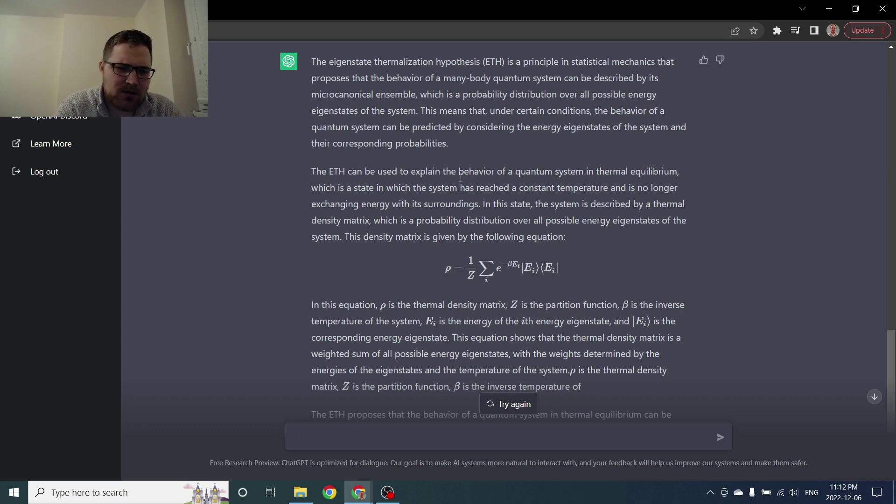
pyautogui.scroll(-3, 455, 179)
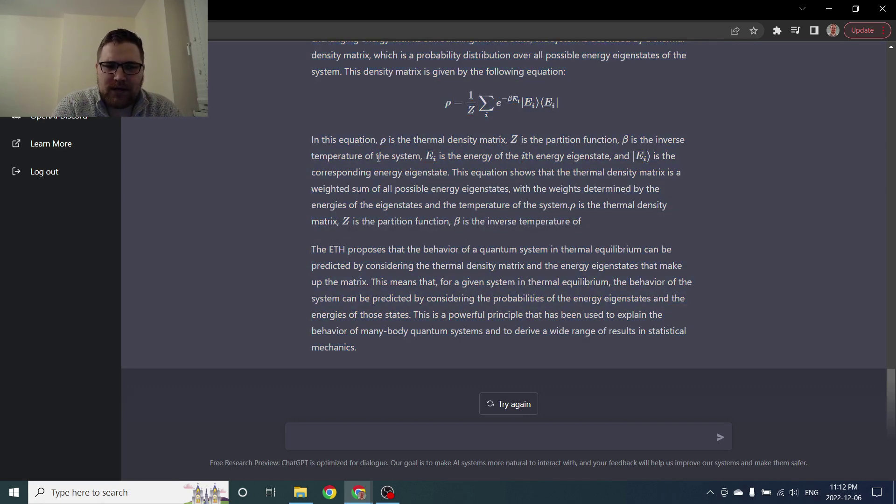
pyautogui.scroll(1, 398, 122)
pyautogui.scroll(-1, 399, 122)
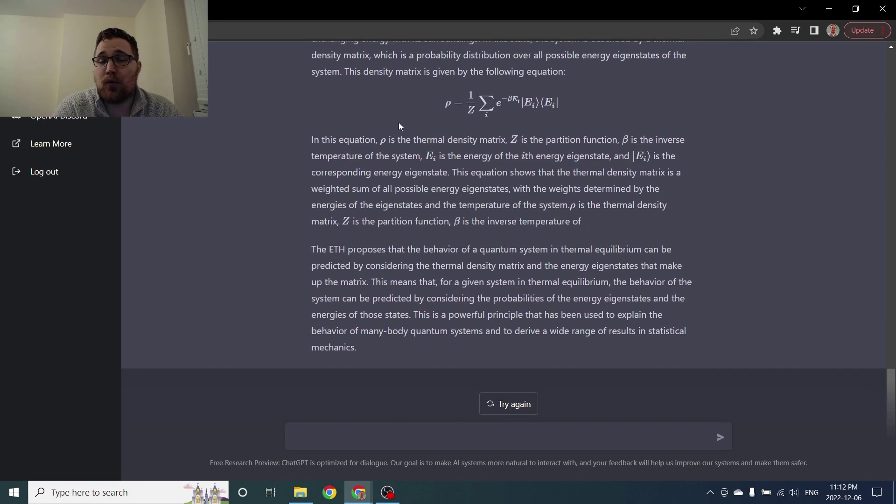
pyautogui.scroll(4, 428, 229)
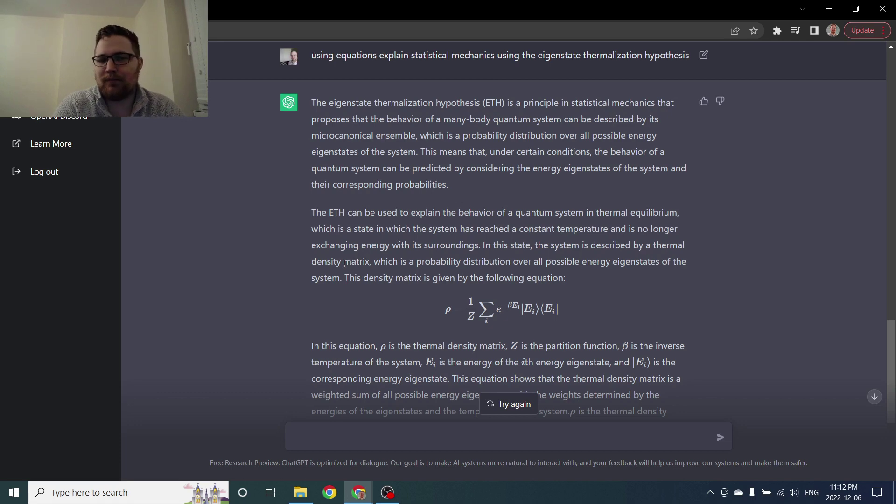
pyautogui.scroll(-4, 344, 264)
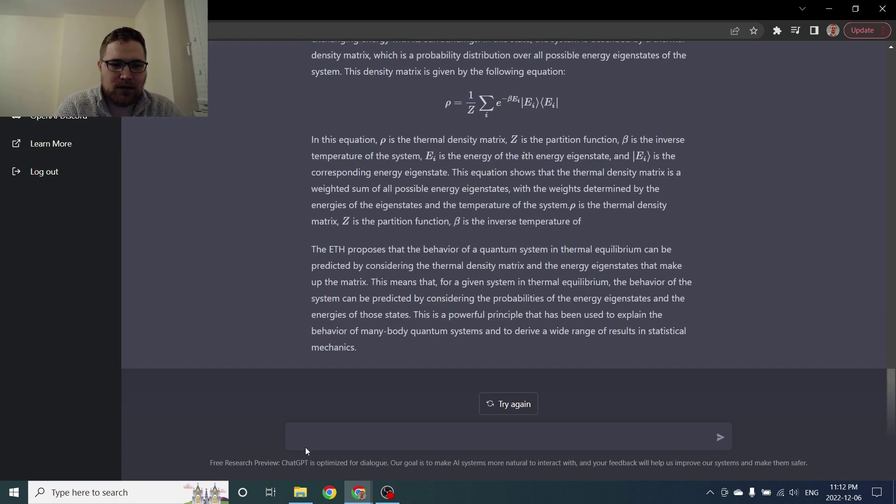
# Step: Ask 'how do you compute the entanglement entropy', rewording 'how to' to 'how do you'
pyautogui.write('h')
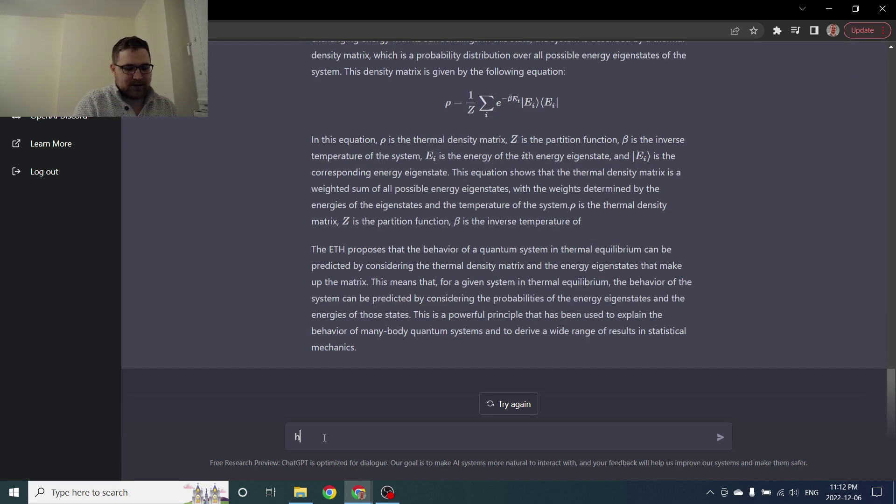
pyautogui.write('ow to com')
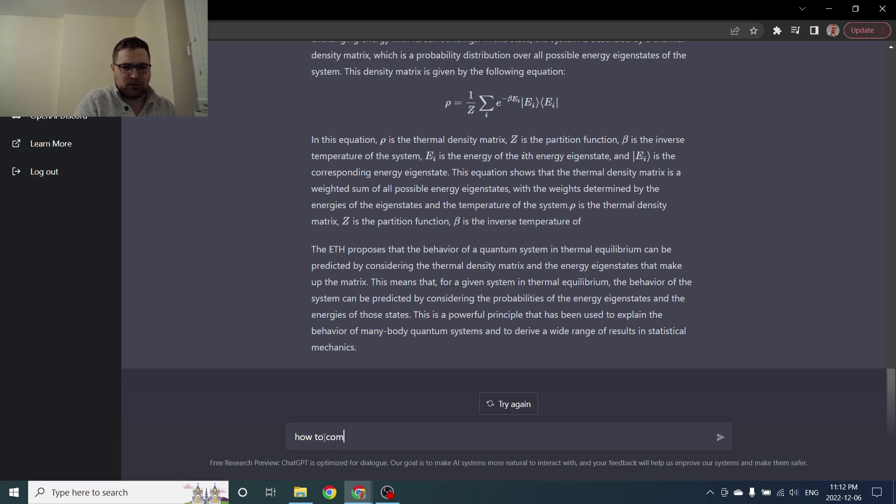
pyautogui.write('pute the en')
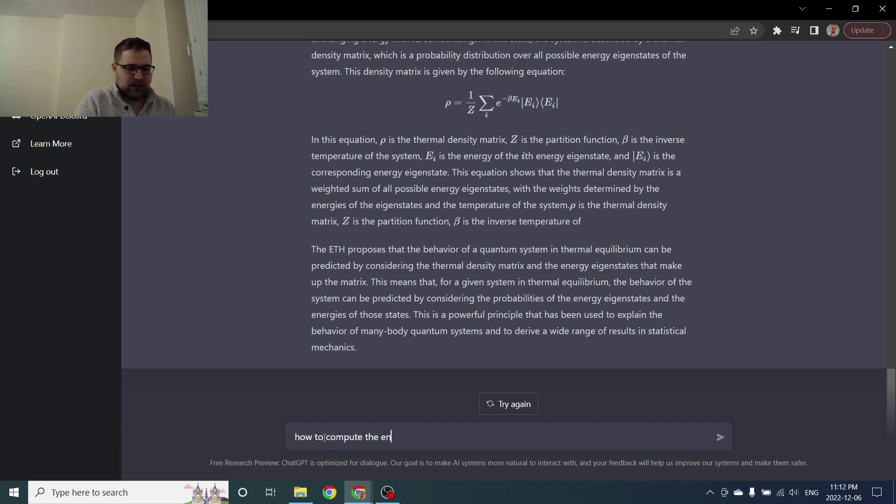
pyautogui.write('tanglement entropy')
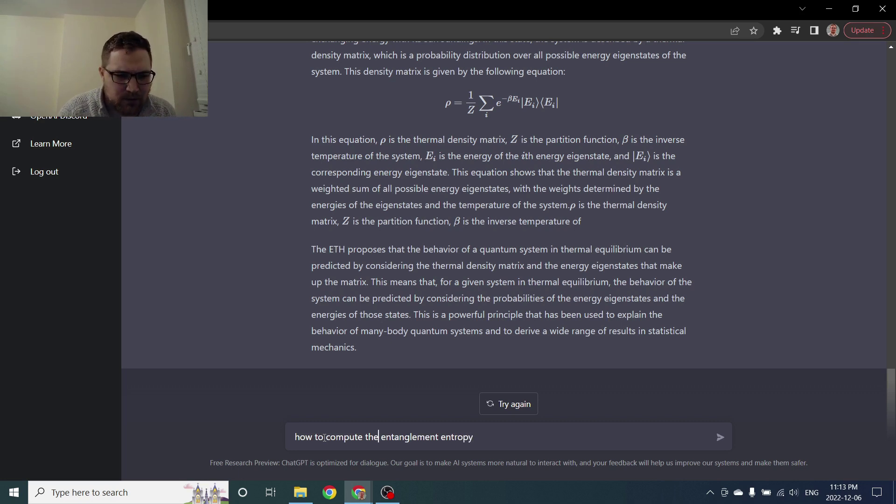
pyautogui.hotkey('ctrl', 'Left')
pyautogui.hotkey('ctrl', 'Left')
pyautogui.hotkey('ctrl', 'Left')
pyautogui.press('Right')
pyautogui.press('Right')
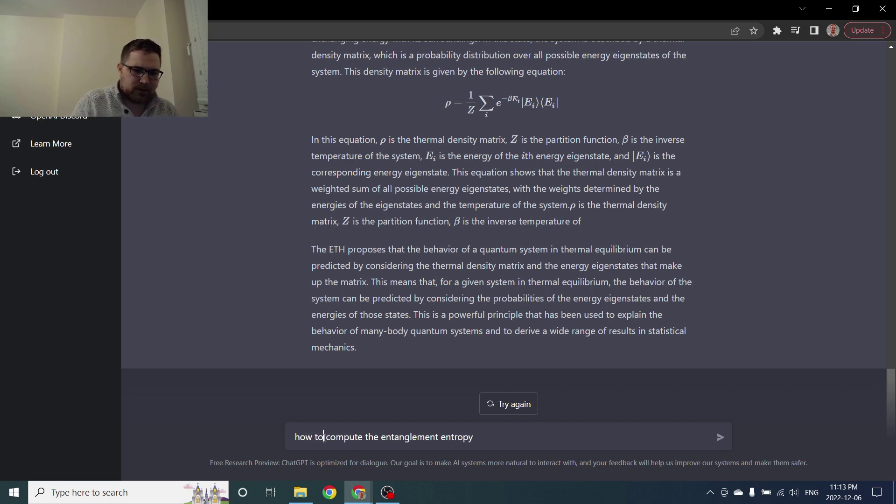
pyautogui.press('BackSpace')
pyautogui.press('BackSpace')
pyautogui.write('do you')
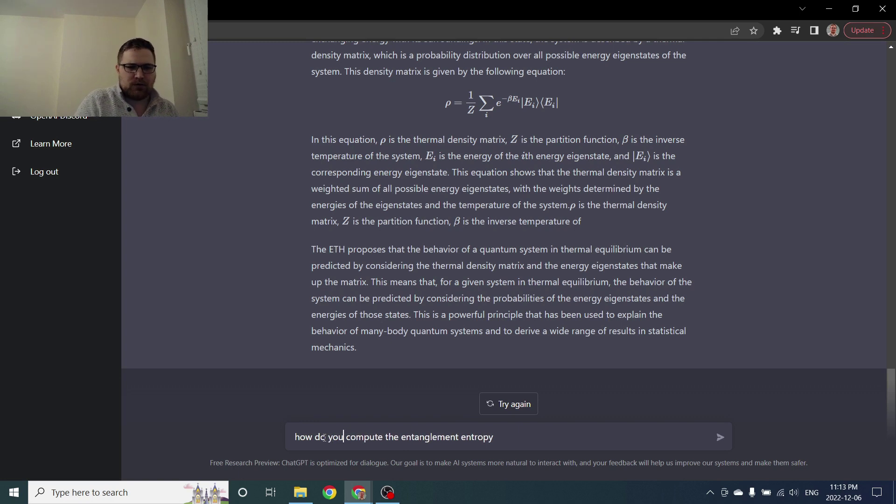
pyautogui.press('Return')
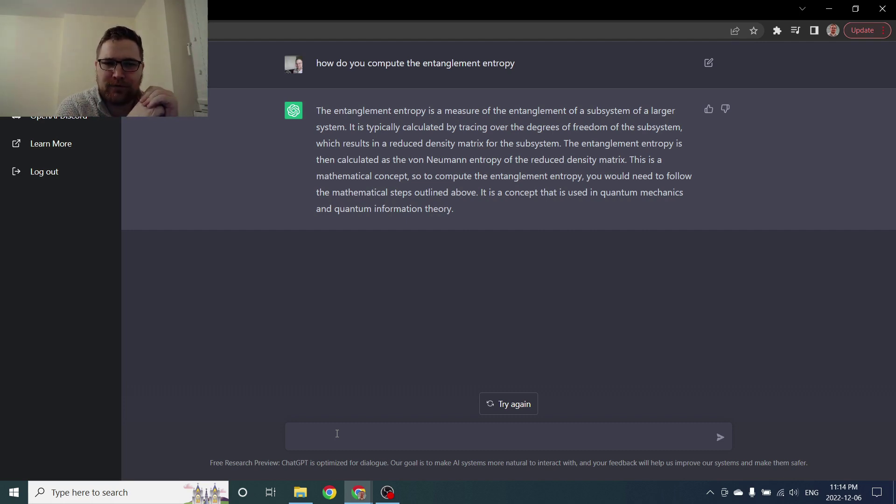
# Step: Ask for entanglement entropy using equations, read S = -Tr(ρlogρ), and draft a partial trace question
pyautogui.write('usi')
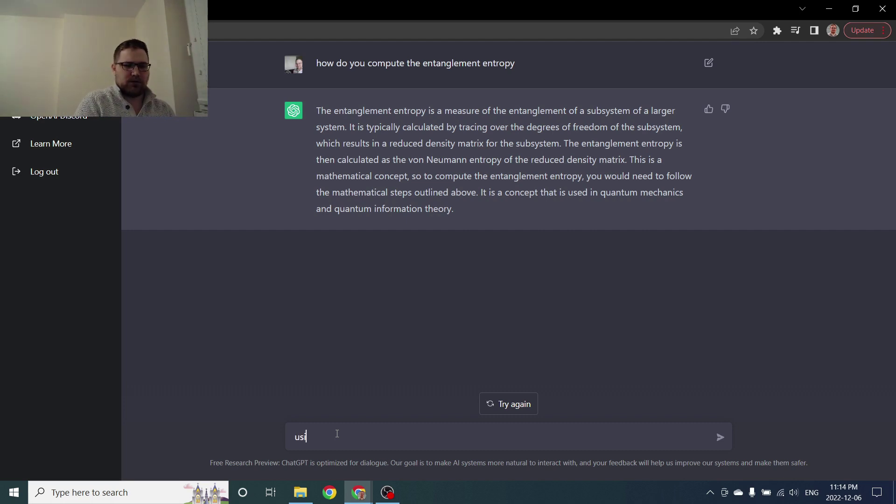
pyautogui.write('ng equations how to c')
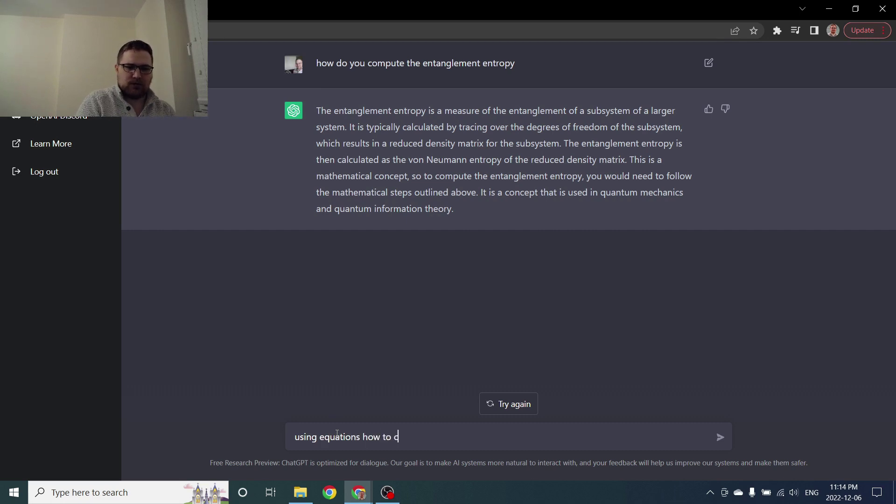
pyautogui.press('BackSpace')
pyautogui.press('BackSpace')
pyautogui.press('BackSpace')
pyautogui.press('BackSpace')
pyautogui.write('do yopu')
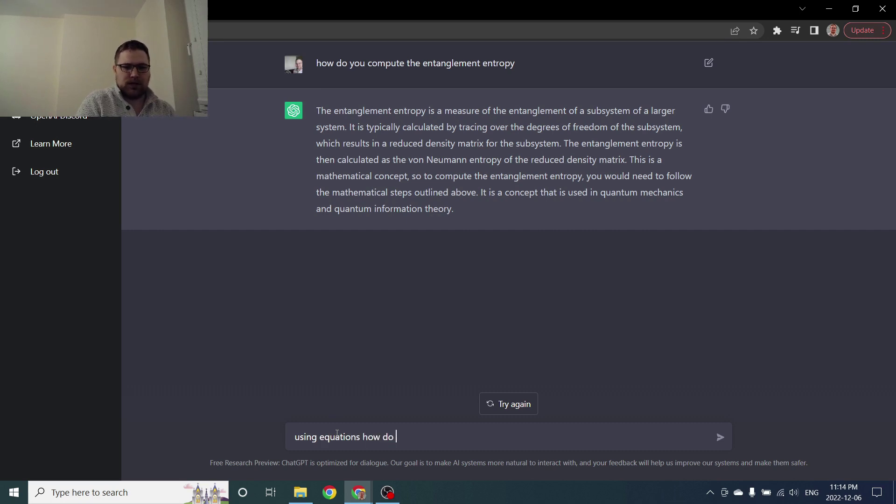
pyautogui.press('BackSpace')
pyautogui.press('BackSpace')
pyautogui.write('u comput')
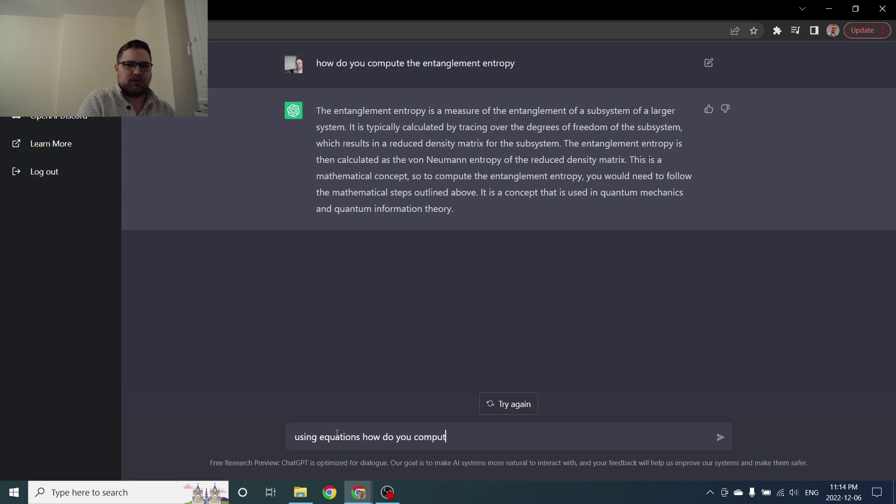
pyautogui.write('e the entangel')
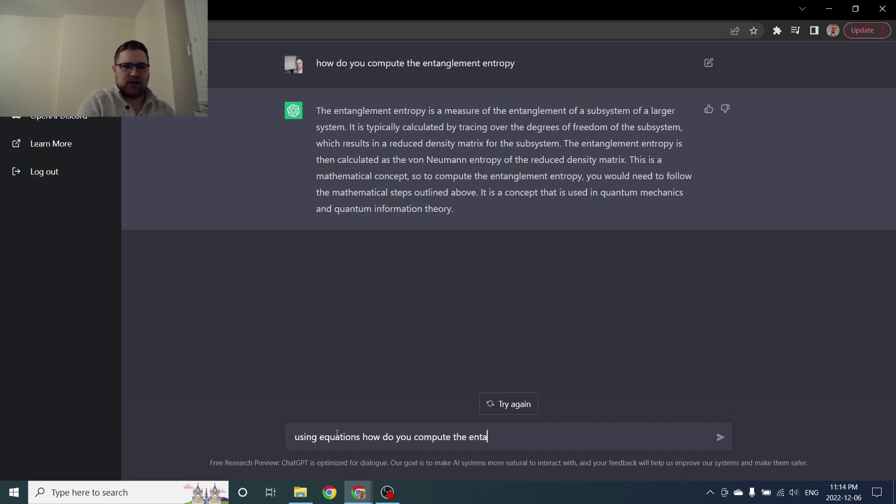
pyautogui.press('BackSpace')
pyautogui.press('BackSpace')
pyautogui.write('lement entropy')
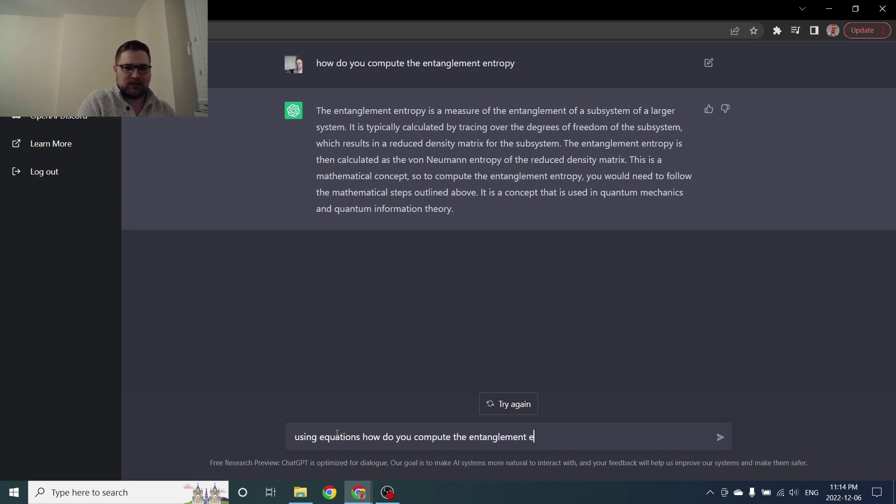
pyautogui.press('Return')
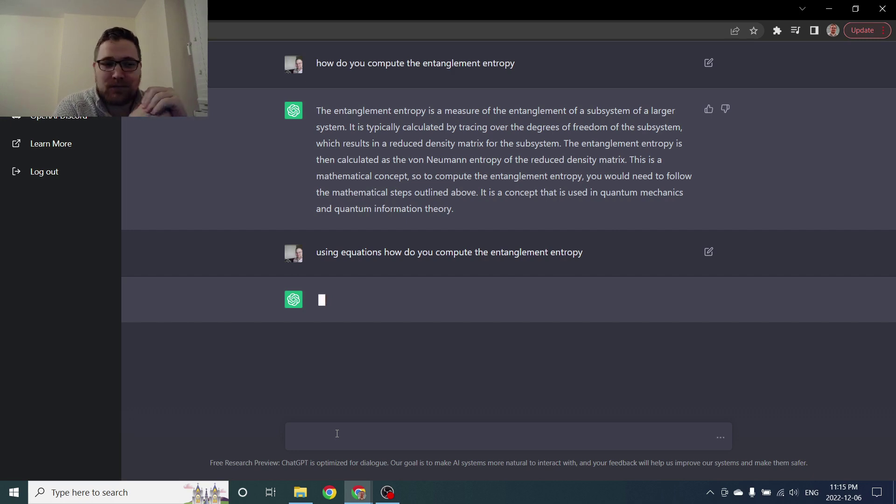
pyautogui.scroll(-4, 337, 434)
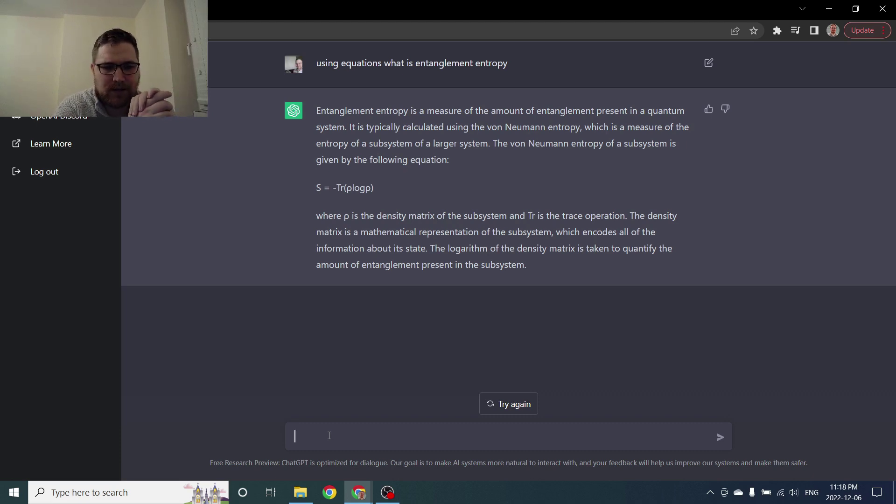
pyautogui.write('how')
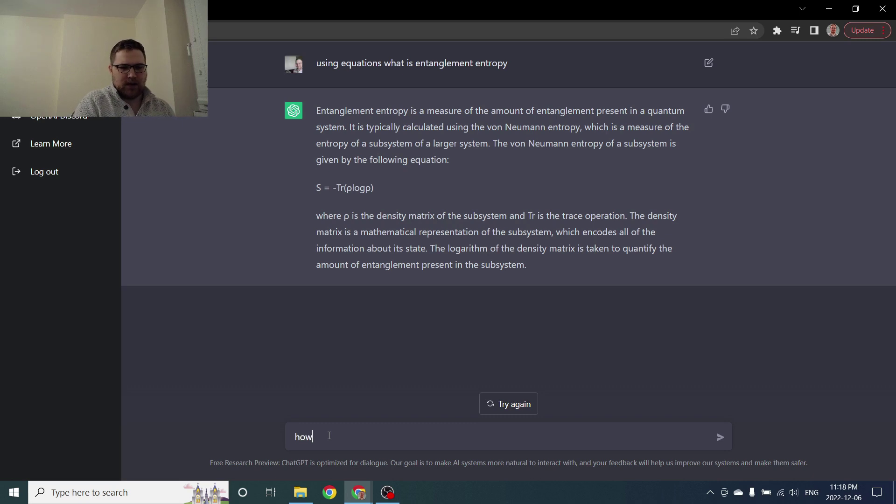
pyautogui.write(' do you compute t')
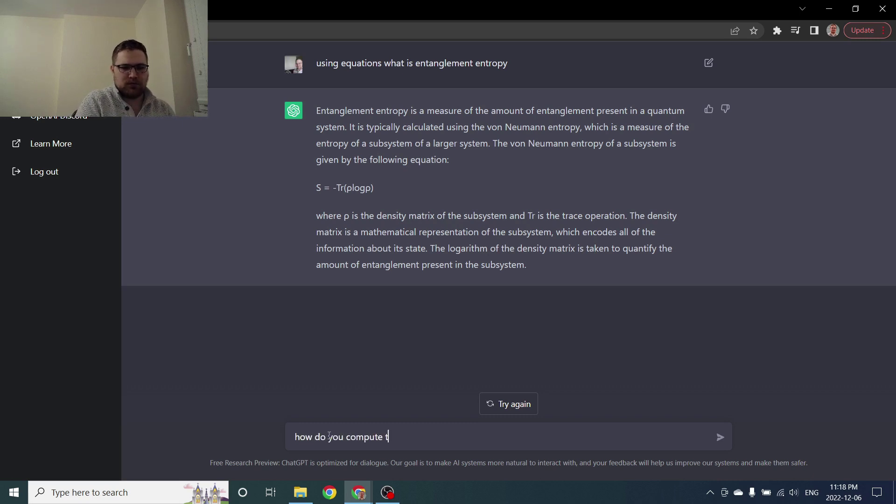
pyautogui.write('he partial trace')
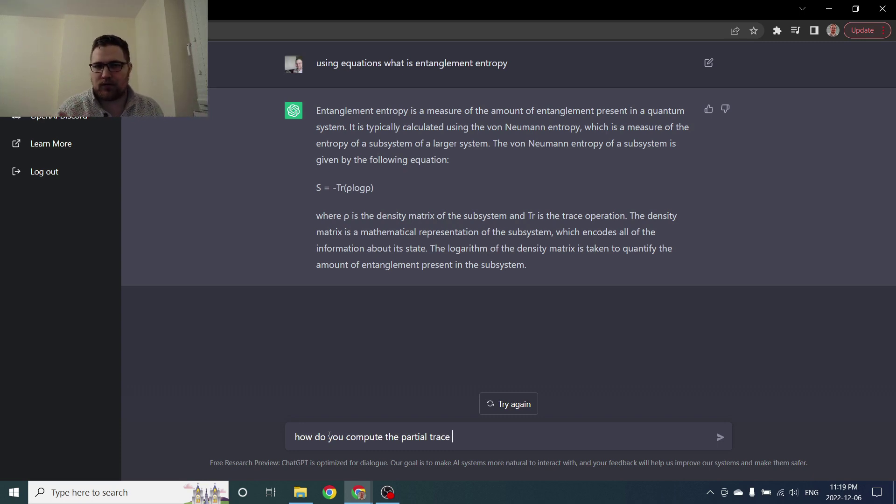
# Step: Send 'how do you compute the partial trace', then type the follow-up 'what if your state is entangled'
pyautogui.press('Return')
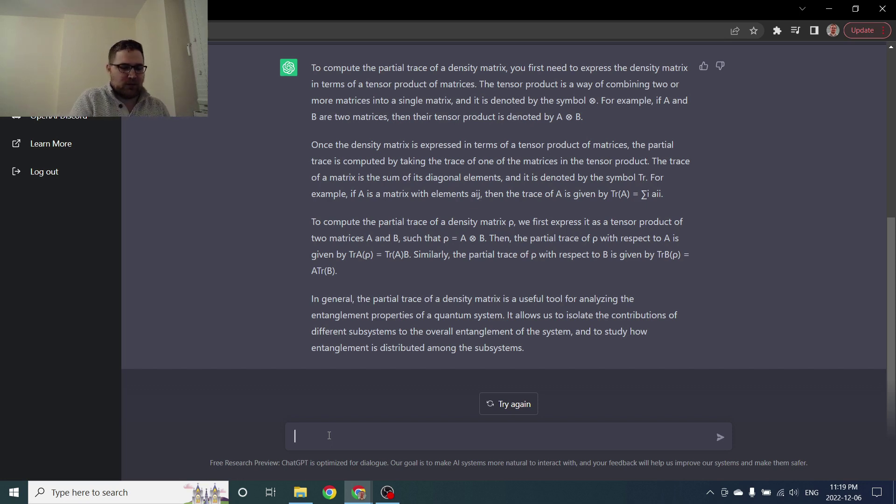
pyautogui.write('what if your ')
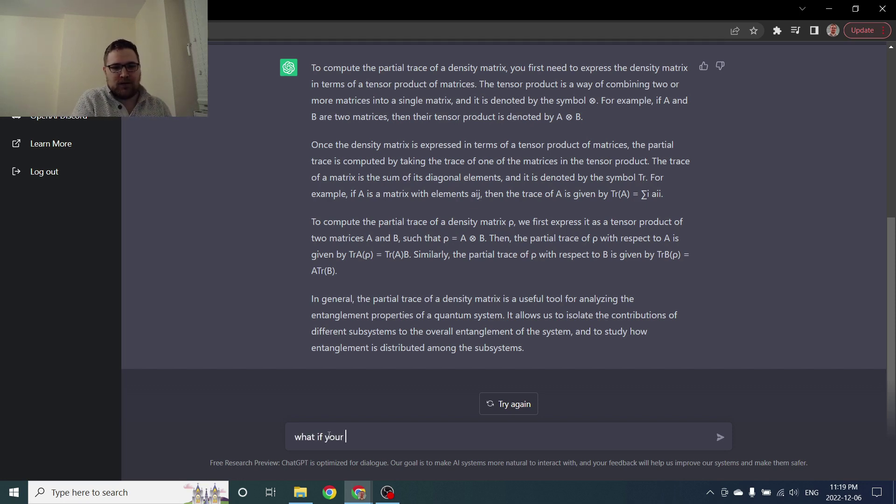
pyautogui.write('state is entangl')
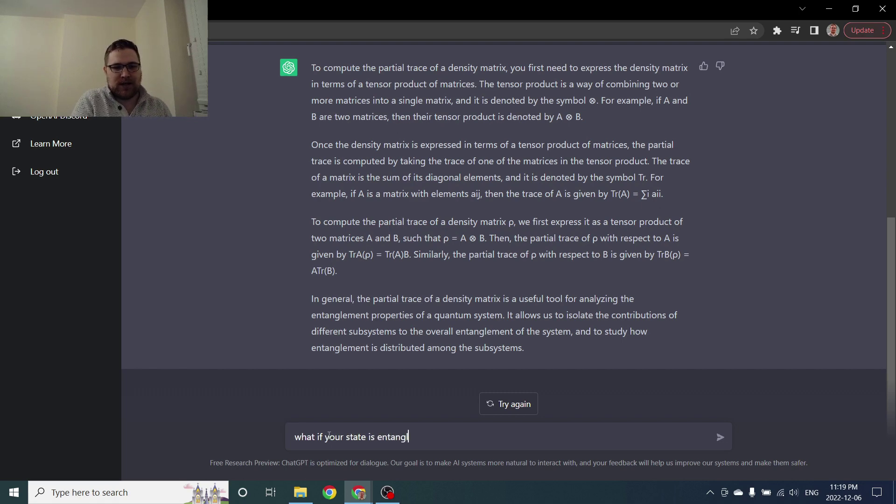
pyautogui.write('ed')
# Step: Send 'what if your state is entangled', then type 'what is the ergodic hypothesis? cite your sources'
pyautogui.press('Return')
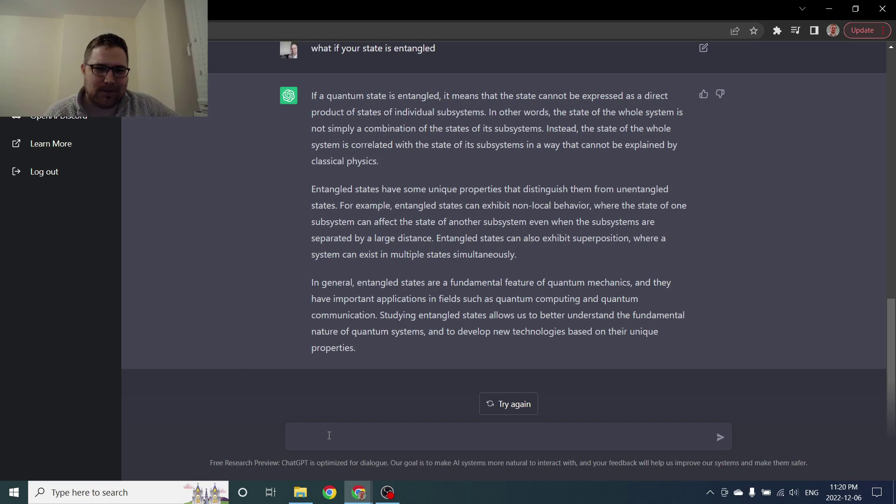
pyautogui.click(329, 435)
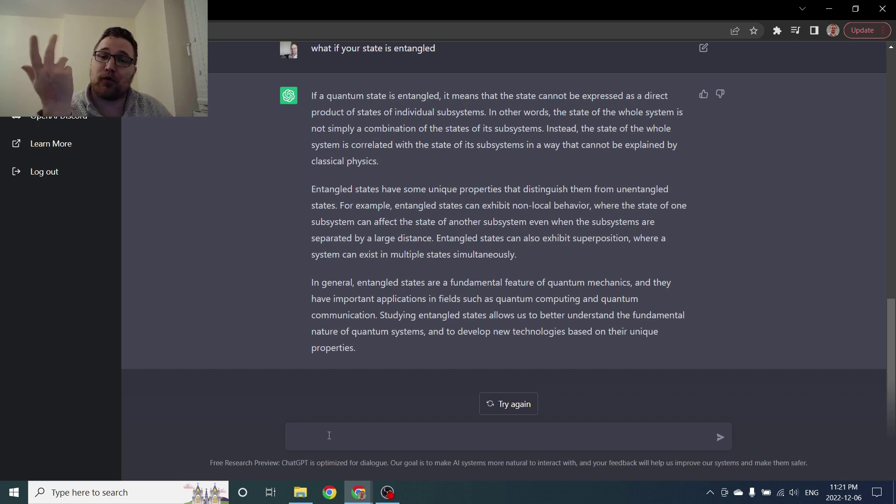
pyautogui.write('what is th')
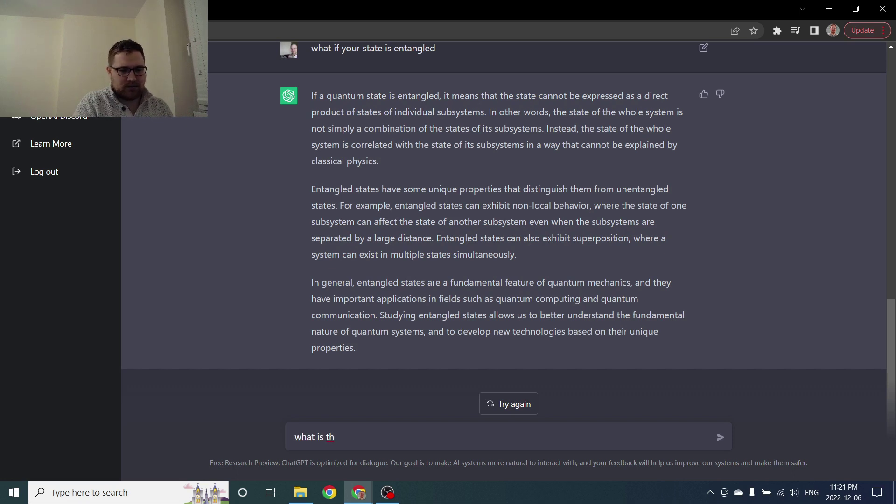
pyautogui.write('e ergodic hy')
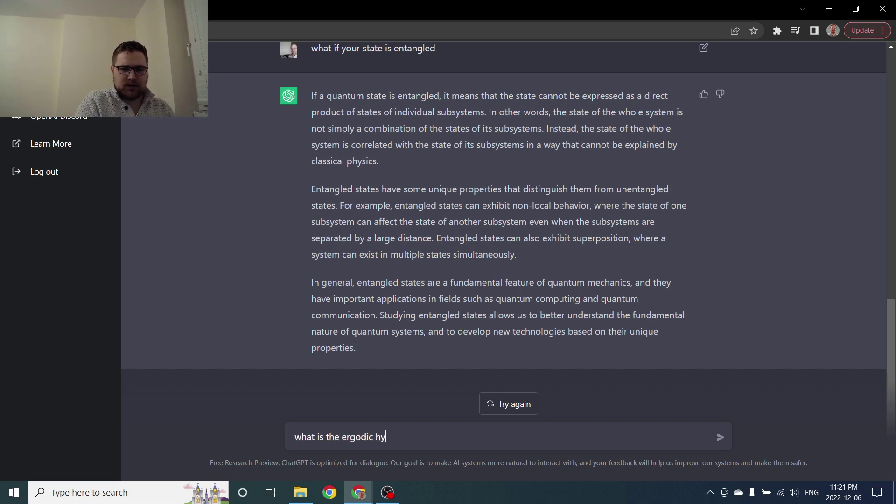
pyautogui.write('pothesis?')
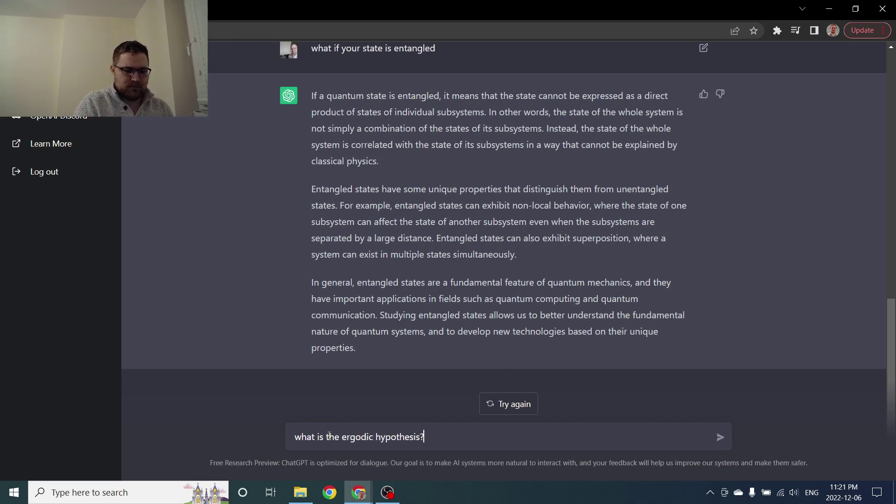
pyautogui.write(' cite your ')
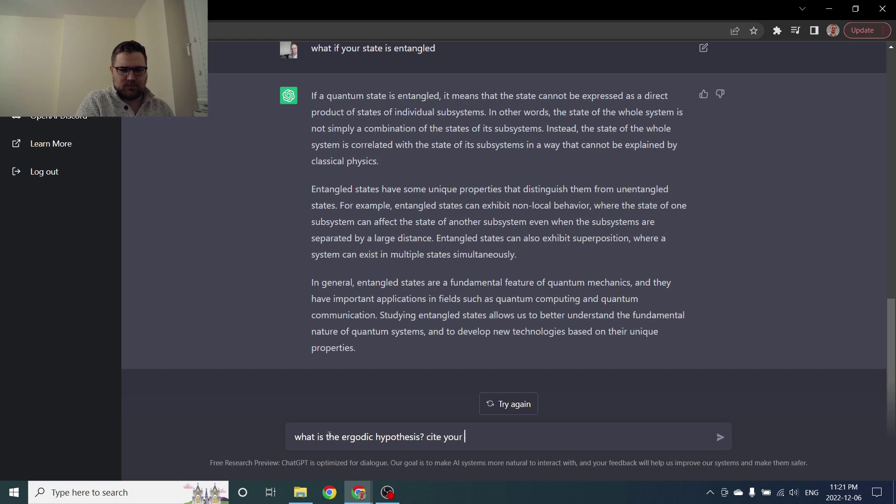
pyautogui.write('sources')
# Step: Submit the ergodic hypothesis question and return to the message box while the reply generates
pyautogui.press('Return')
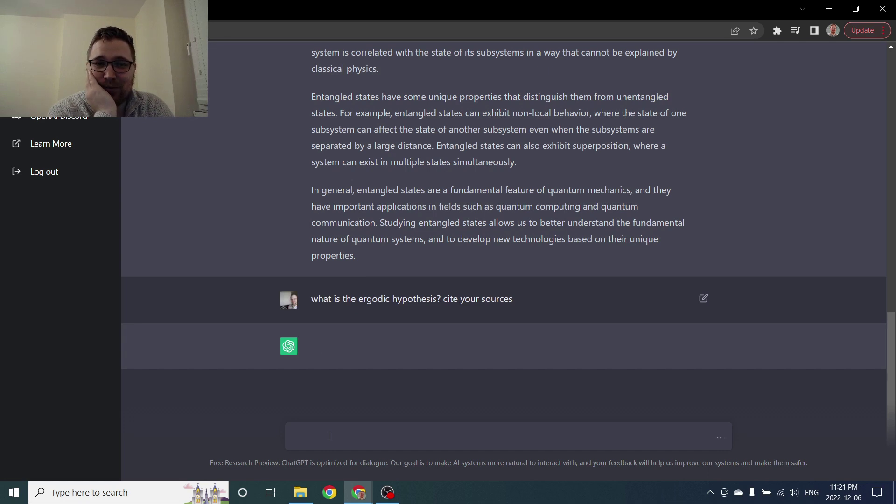
pyautogui.click(329, 435)
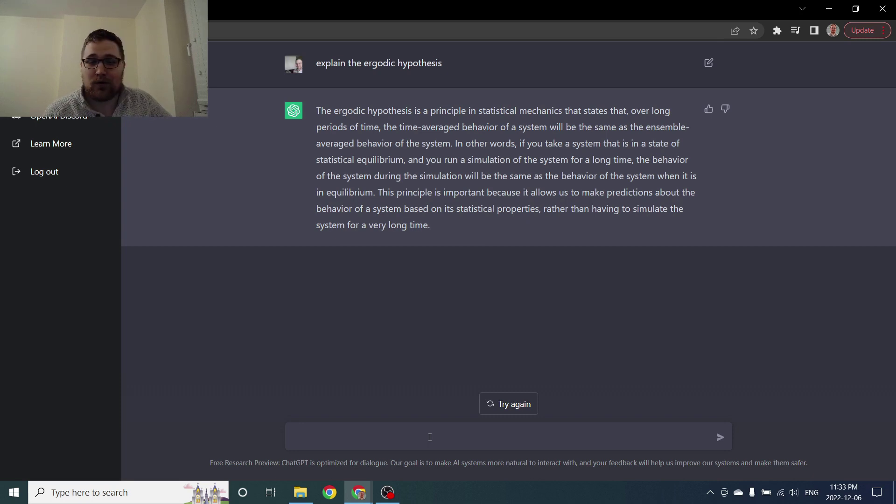
# Step: Return to the message box once the ergodic hypothesis reply on time vs. ensemble averages finishes
pyautogui.click(429, 437)
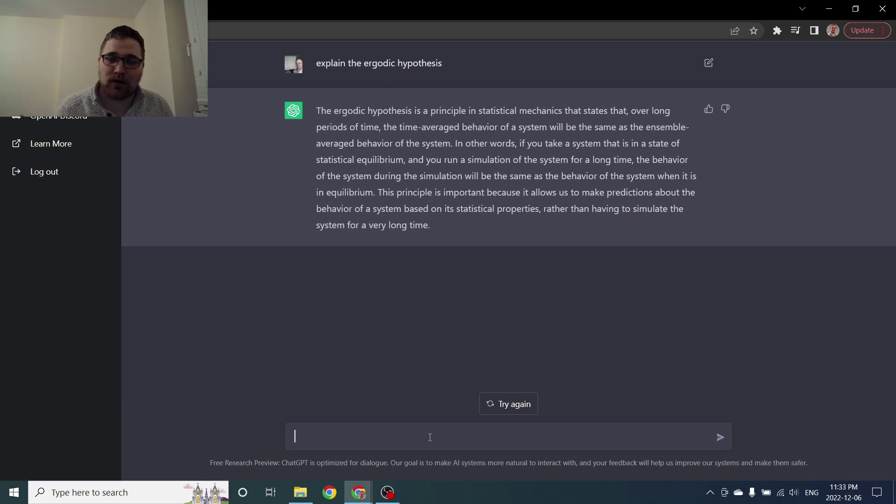